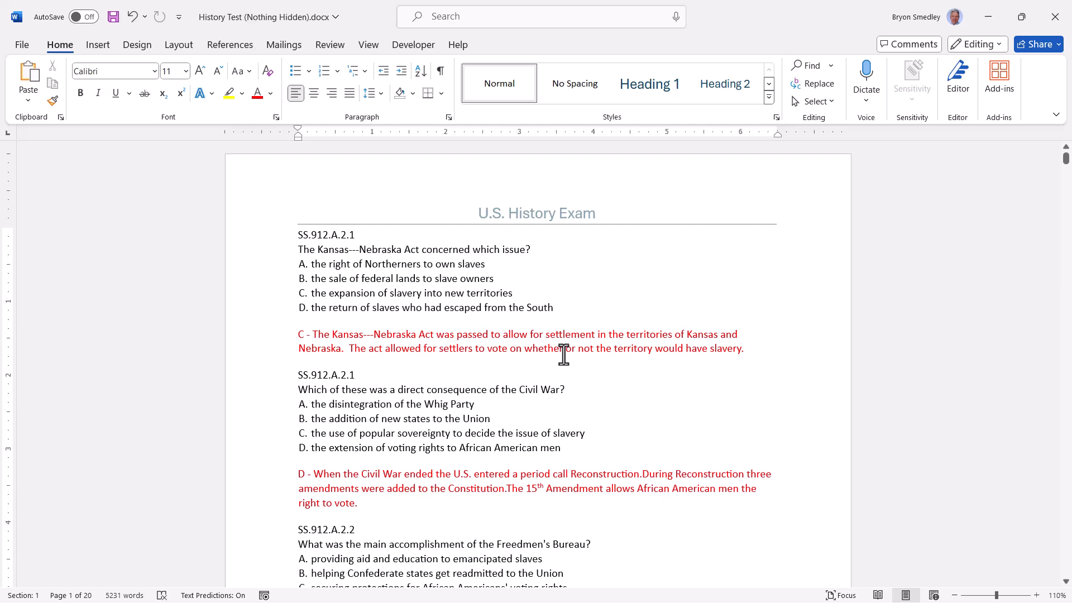
- Format the red Kansas-Nebraska Act answer under question 1 as hidden text via the Font dialog
click(562, 337)
triple_click(560, 338)
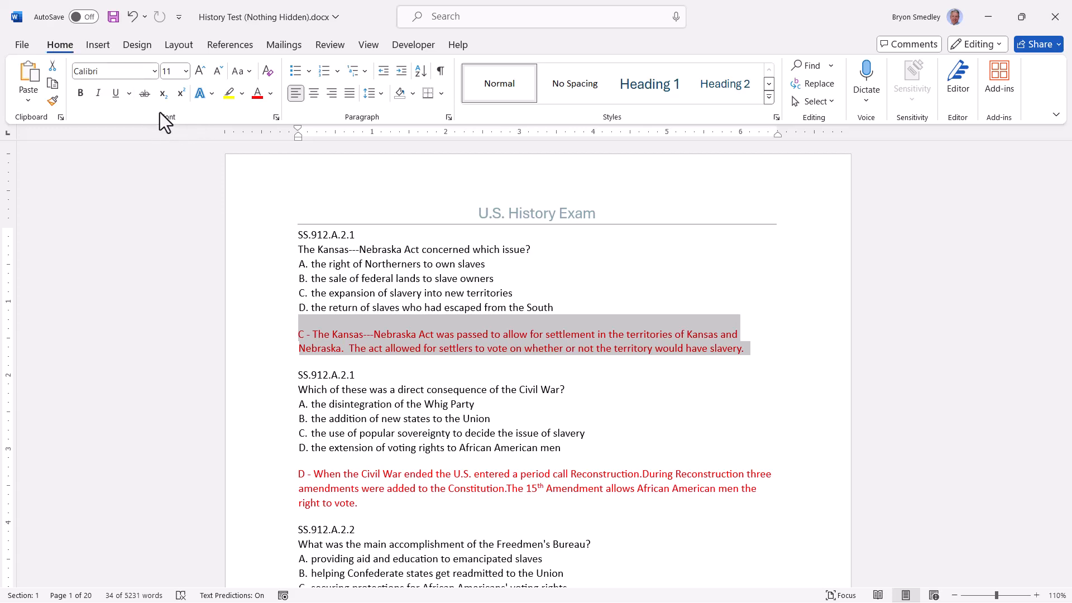
click(276, 118)
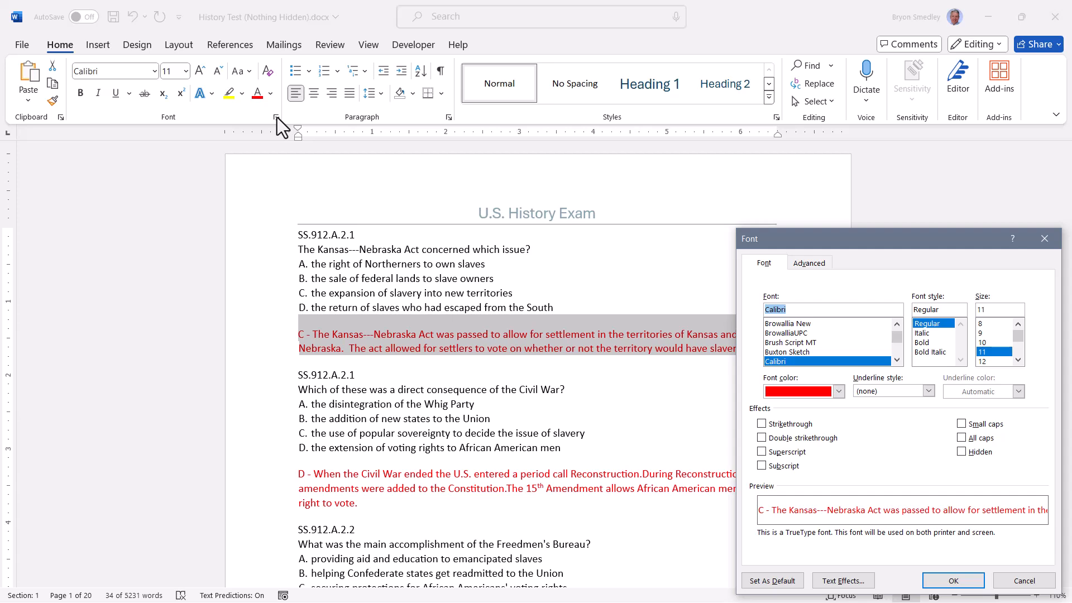
click(962, 452)
click(953, 581)
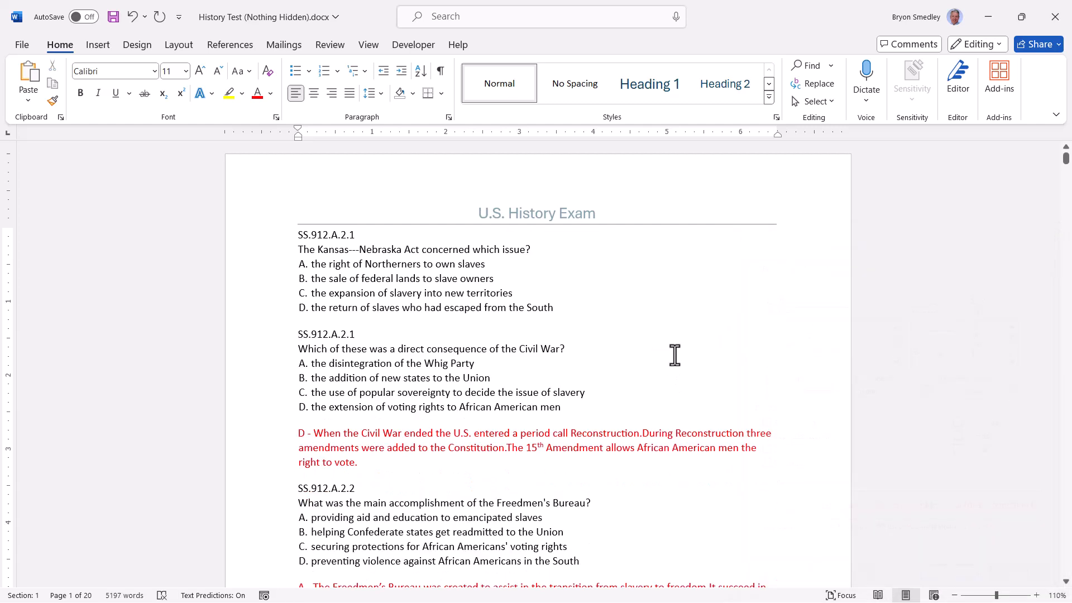
- Hide the red Civil War answer under question 2, then scroll to review the shortened document
triple_click(510, 454)
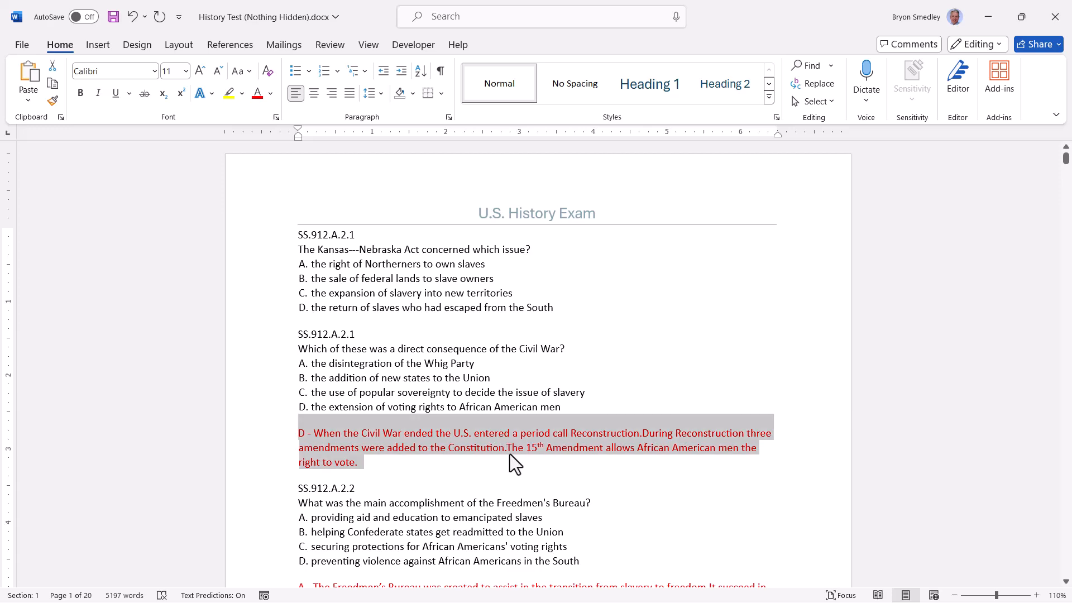
click(276, 117)
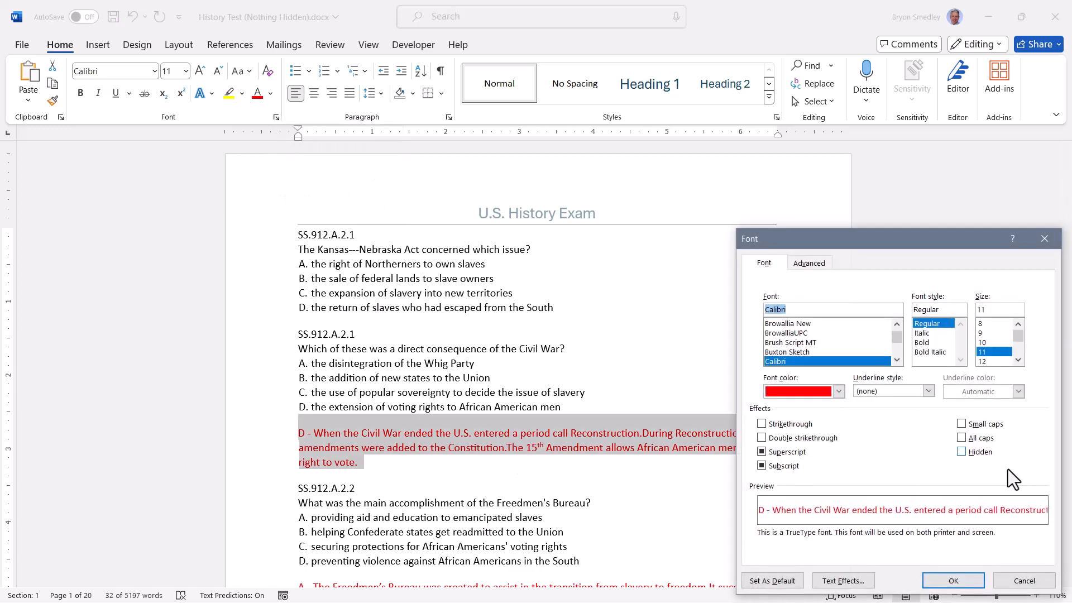
click(962, 452)
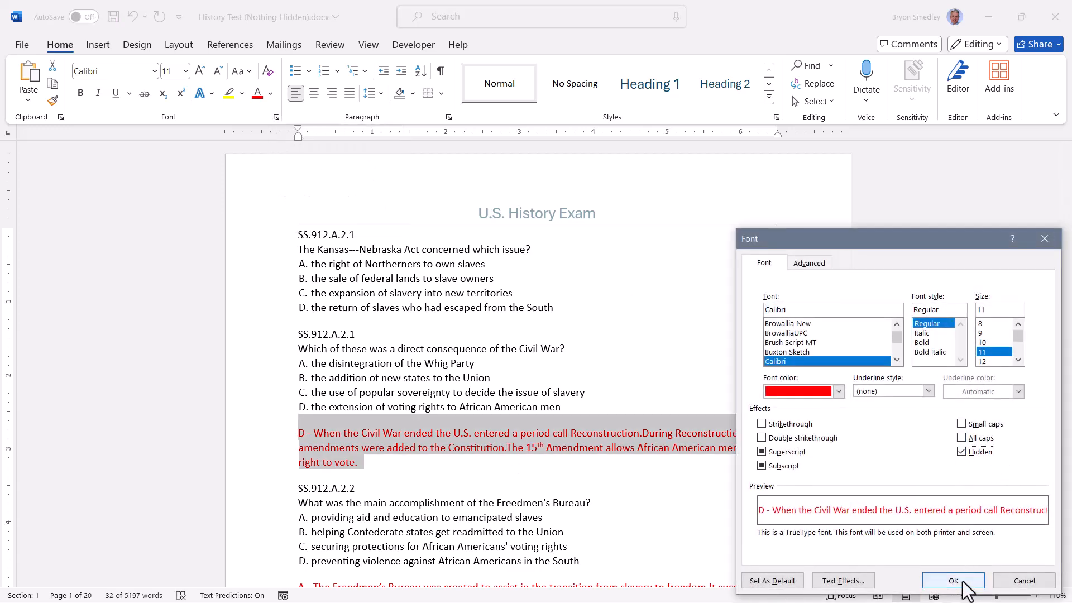
click(963, 580)
scroll(455, 391, down, 10)
scroll(458, 391, down, 15)
scroll(466, 385, down, 20)
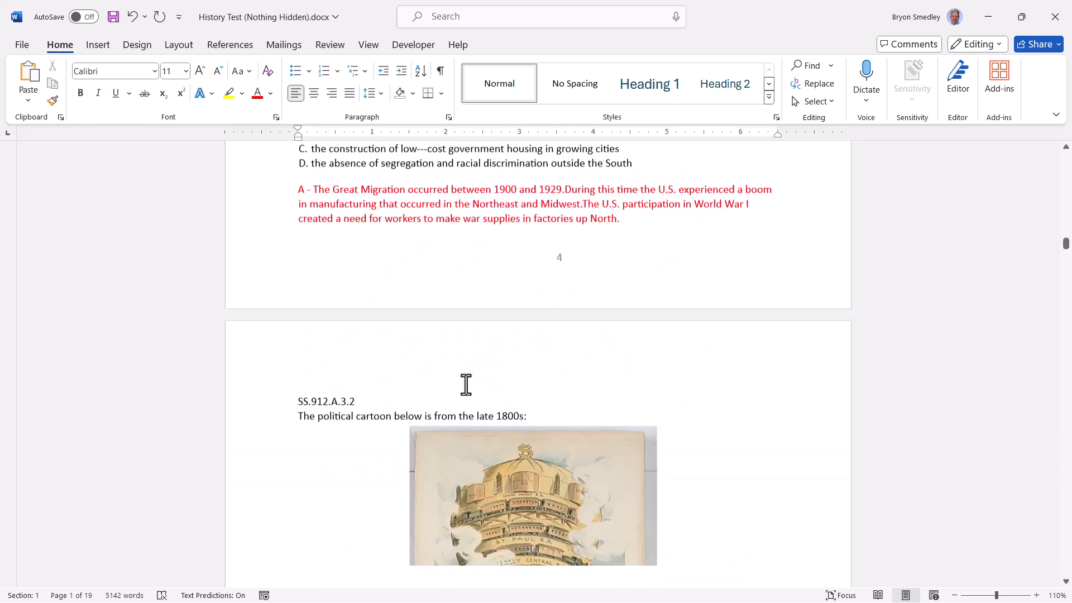
scroll(466, 385, down, 3)
scroll(467, 384, up, 10)
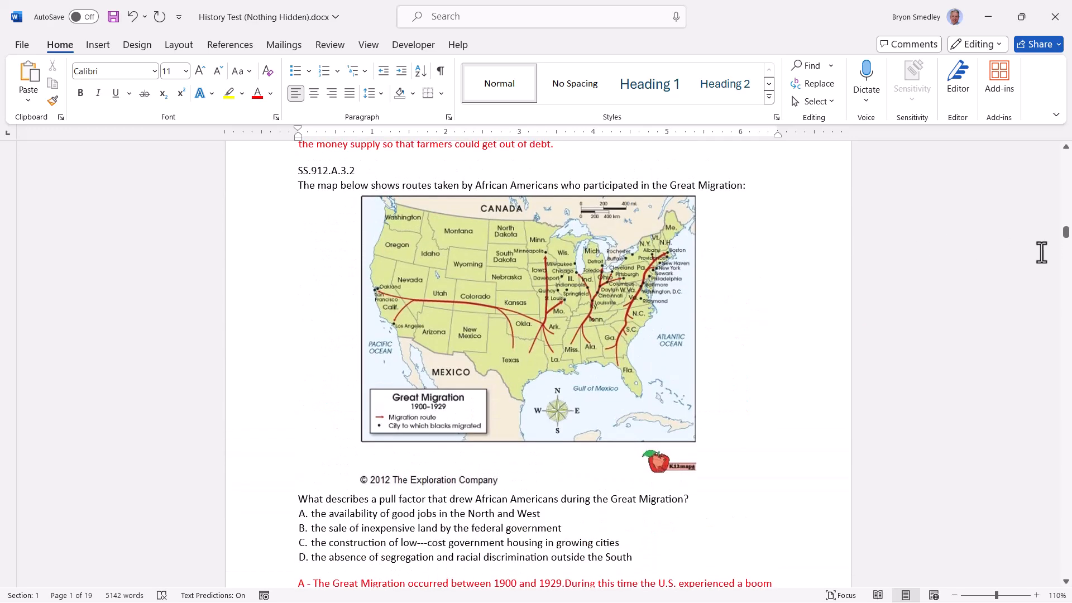
scroll(508, 338, up, 20)
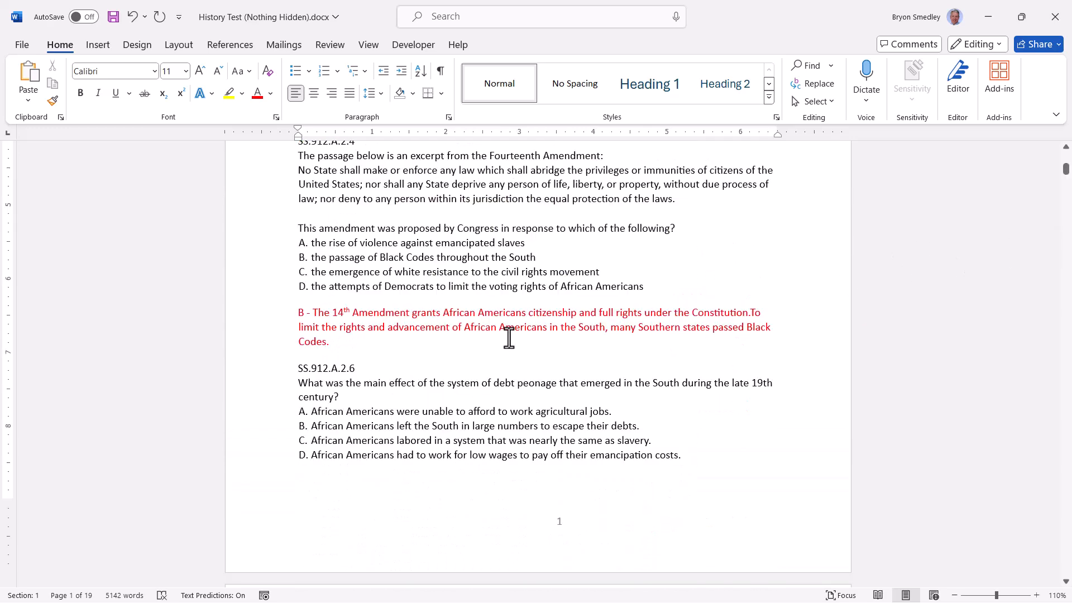
- Hide the Fourteenth Amendment, debt peonage and next red answer explanations by repeating the formatting with F4
triple_click(509, 338)
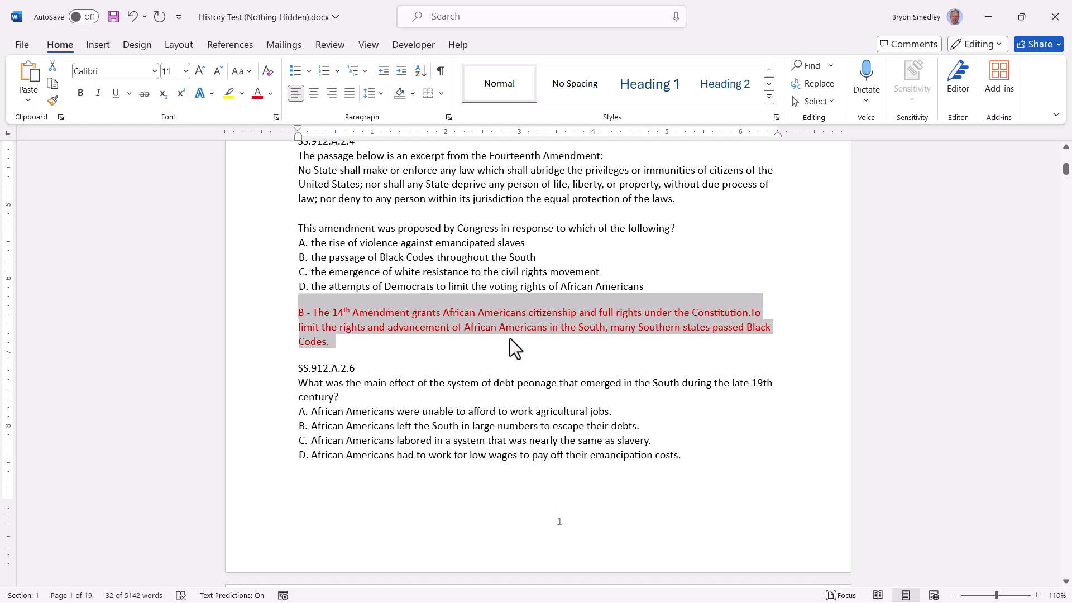
key(F4)
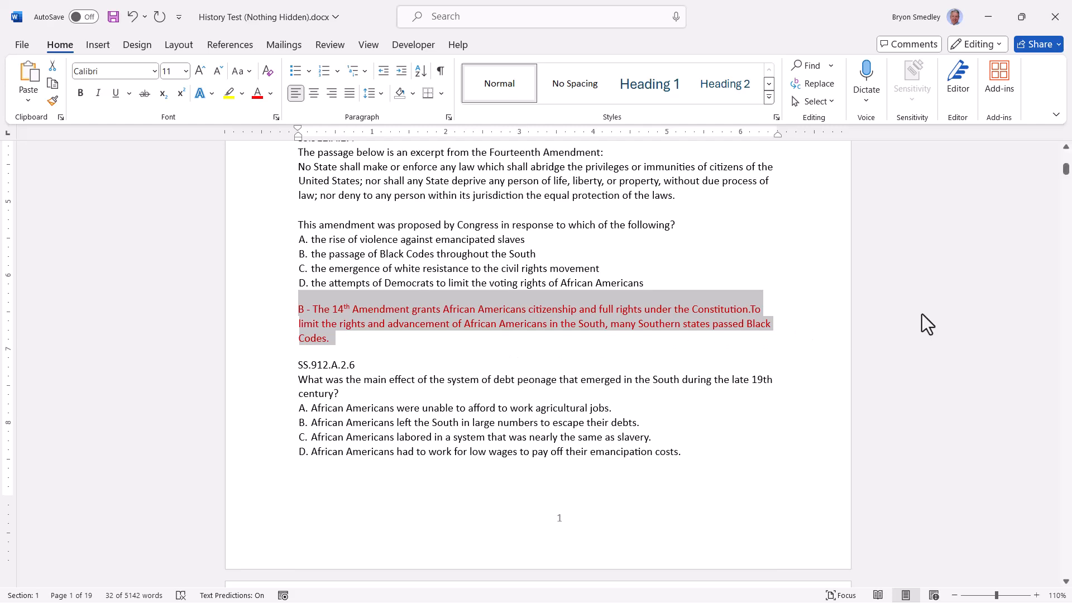
key(F4)
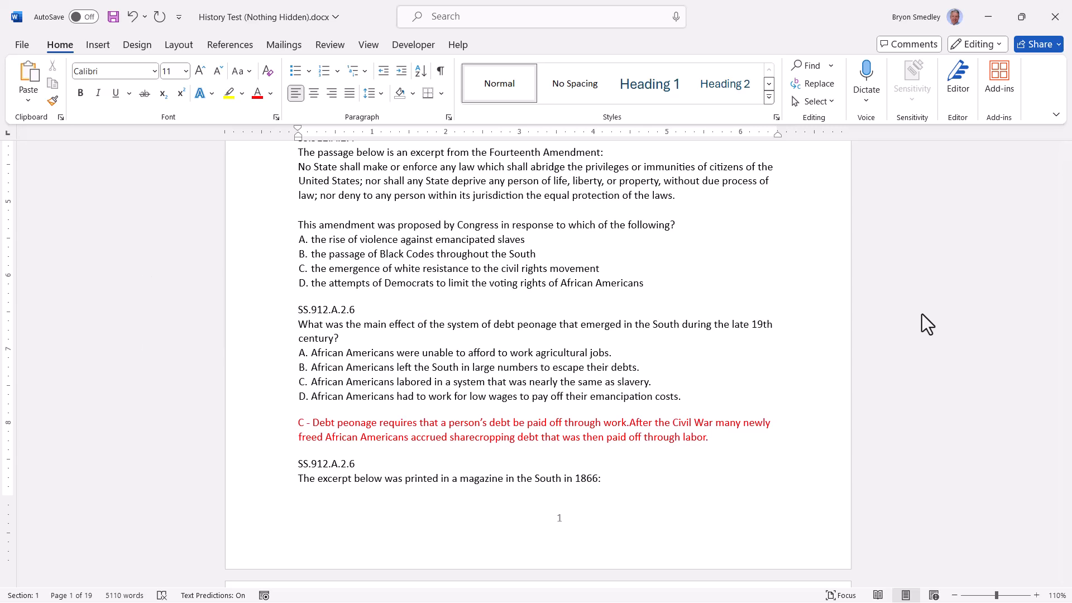
triple_click(483, 425)
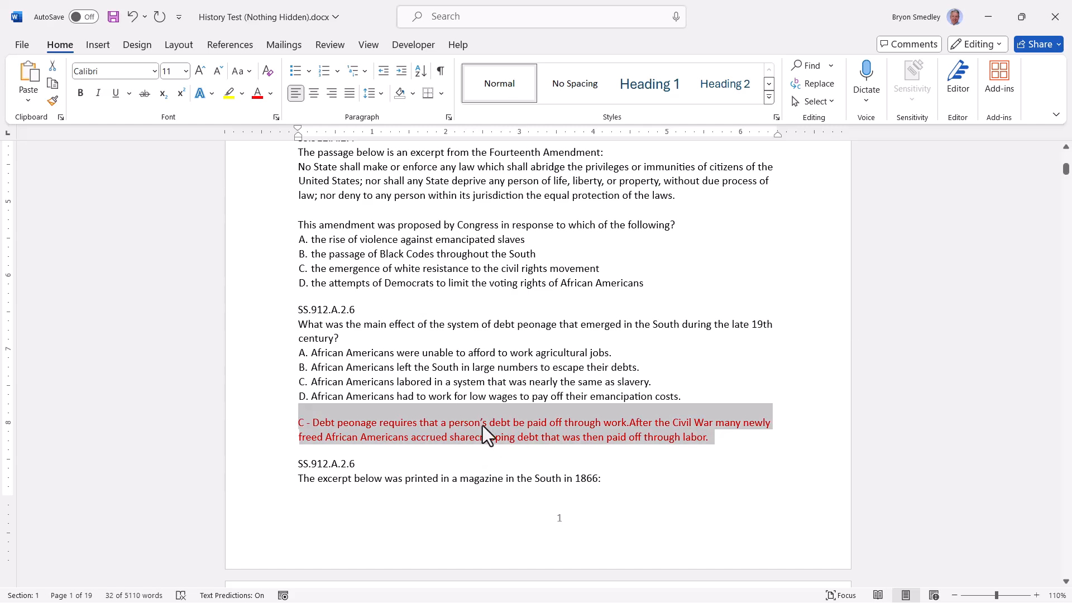
key(F4)
scroll(485, 426, down, 10)
triple_click(488, 337)
key(F4)
- Hide the Little Bighorn, assimilation and Dawes Act answer explanations with F4
scroll(495, 376, down, 4)
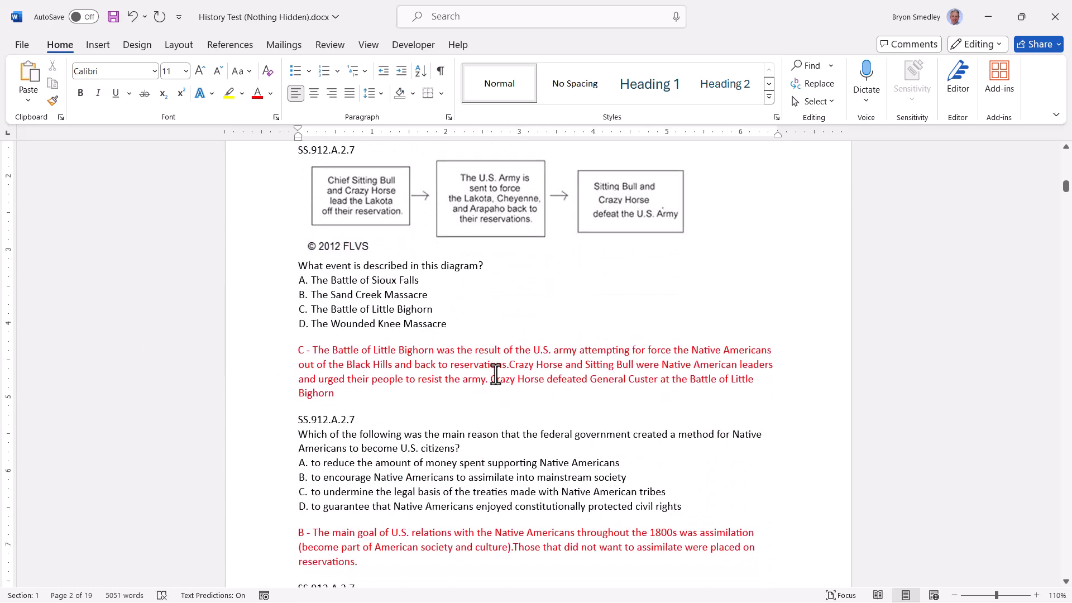
triple_click(499, 382)
key(F4)
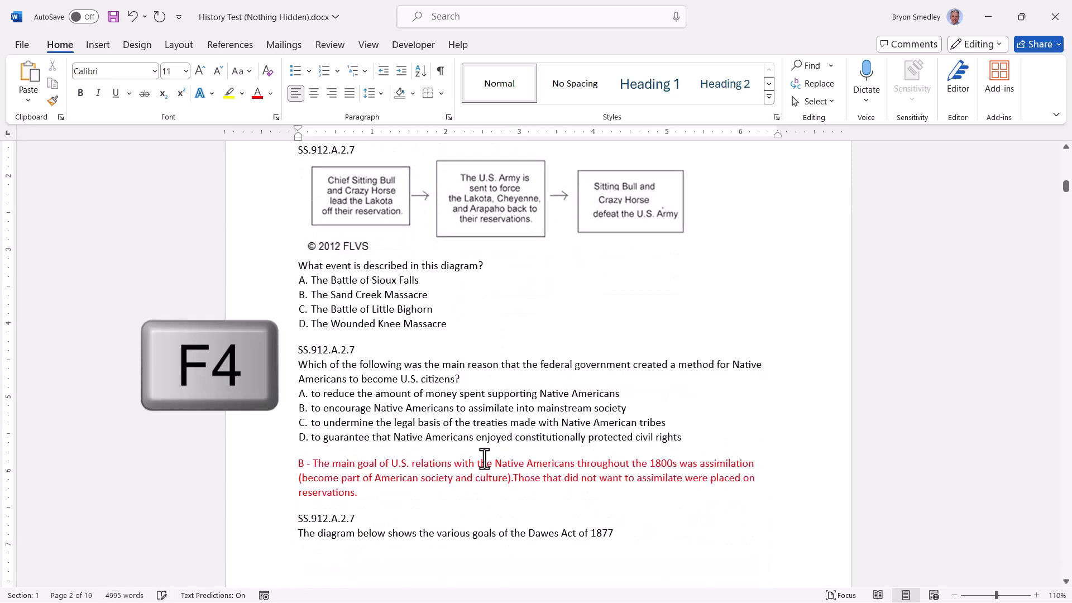
triple_click(489, 471)
key(F4)
scroll(530, 398, down, 10)
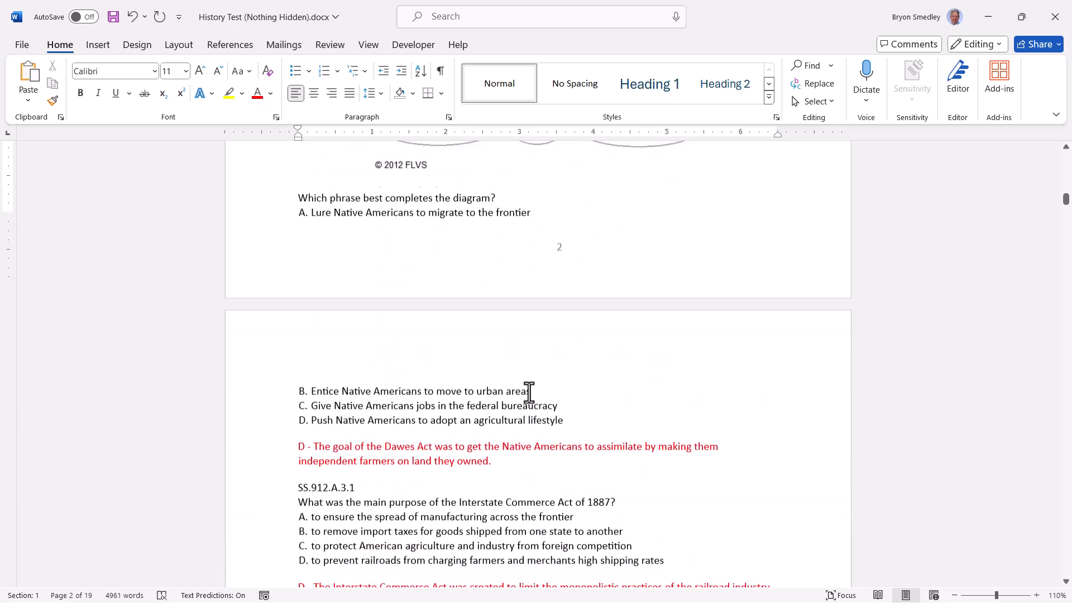
triple_click(455, 434)
key(F4)
scroll(455, 414, down, 4)
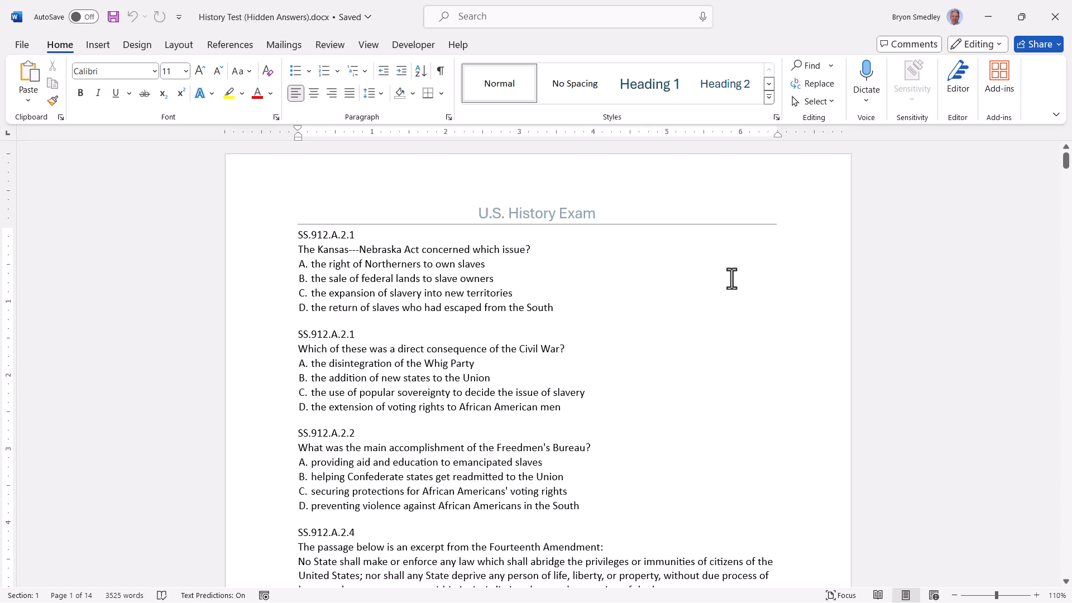
click(18, 44)
click(29, 287)
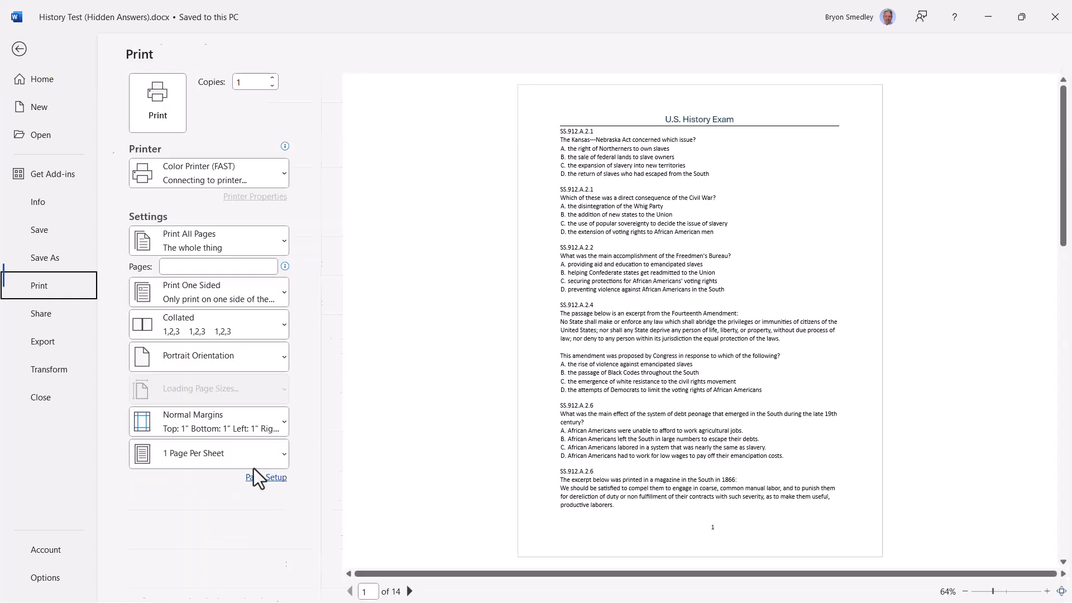
click(405, 591)
click(405, 591)
click(405, 591)
click(405, 591)
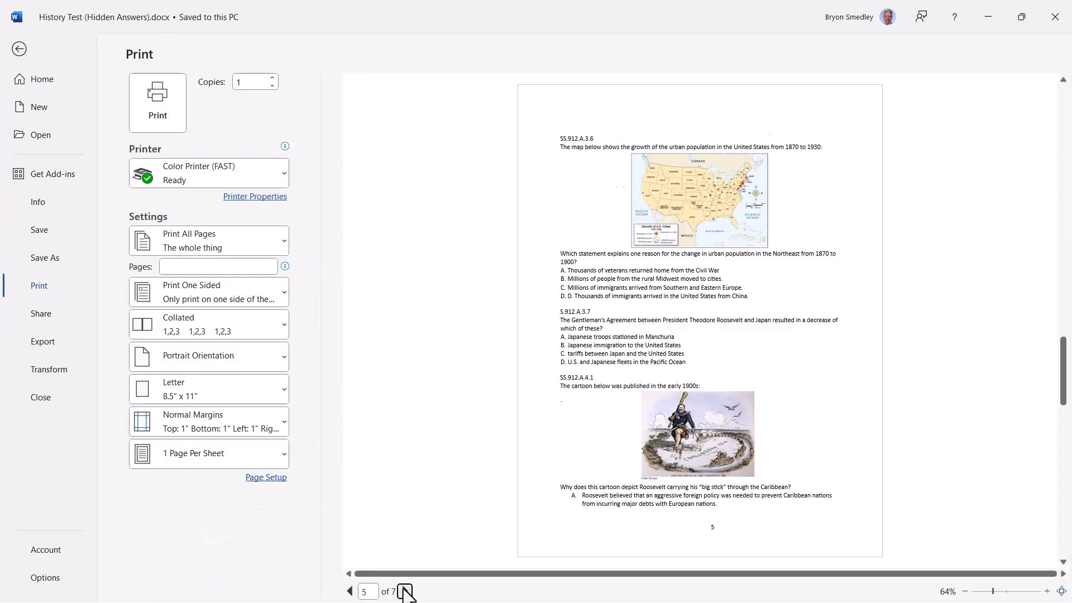
click(19, 49)
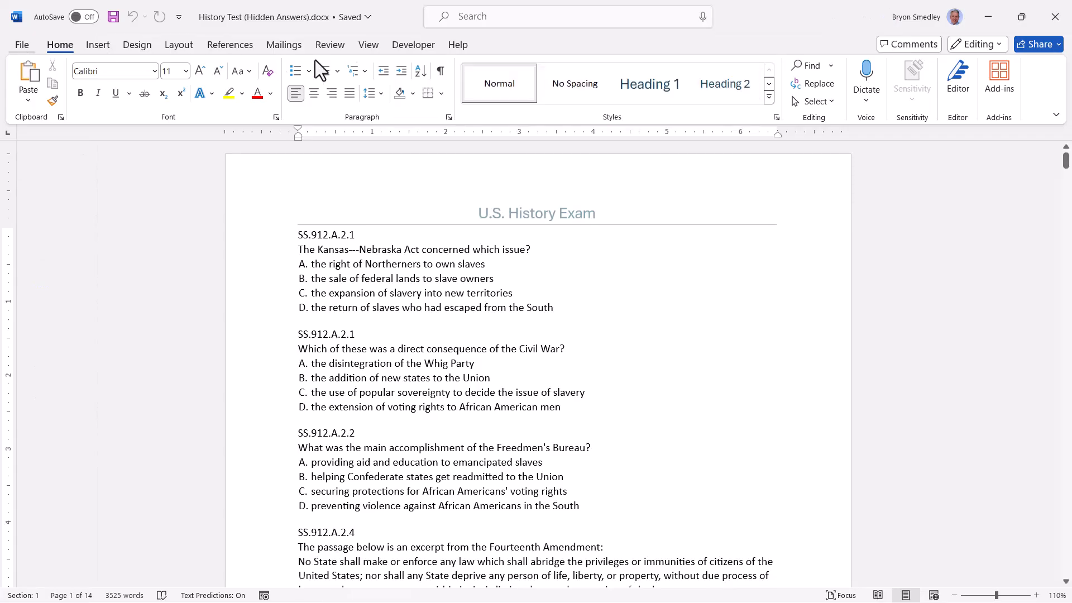
- Show formatting marks to reveal hidden answers, and test hiding answer choice B before undoing it
click(441, 70)
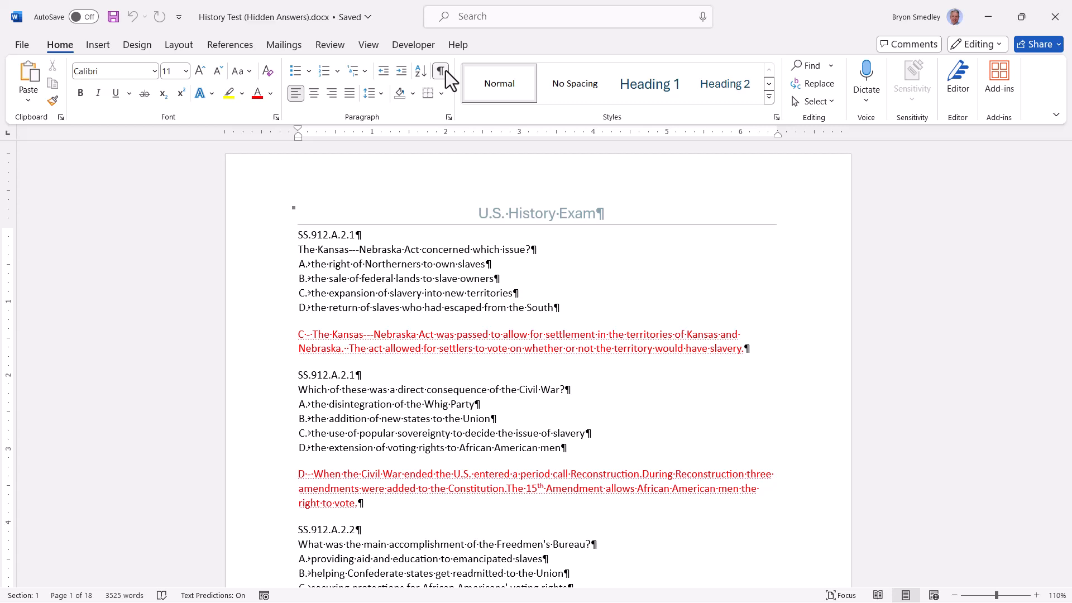
scroll(572, 473, up, 10)
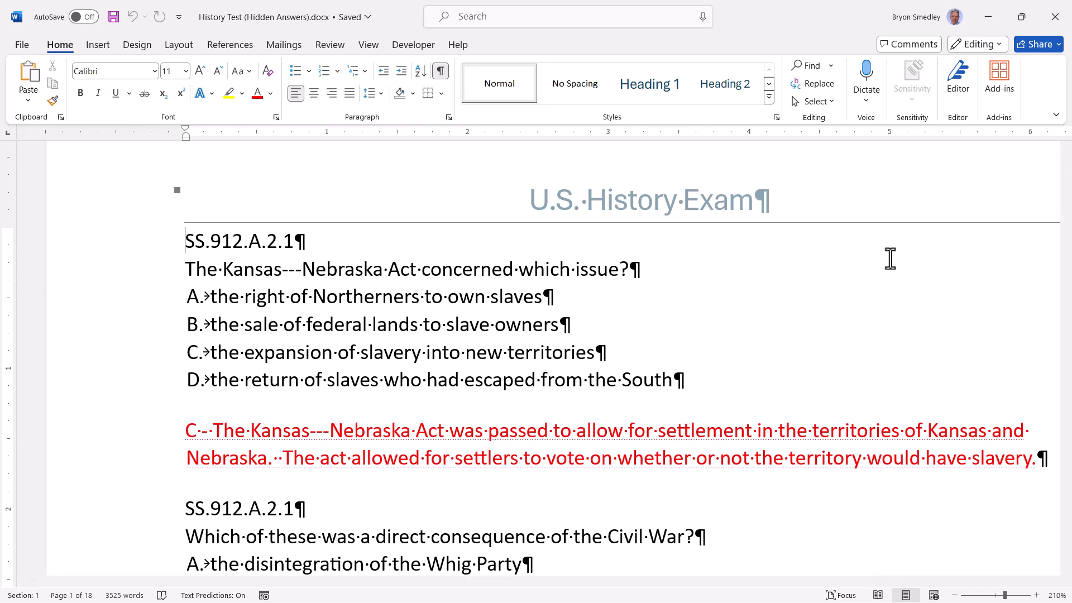
click(168, 323)
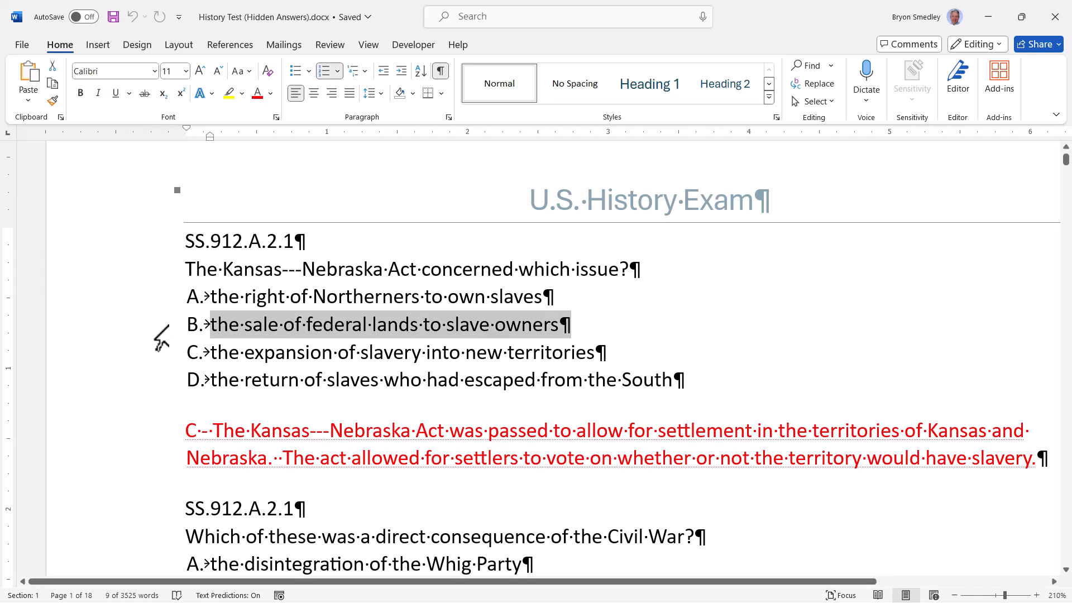
click(276, 117)
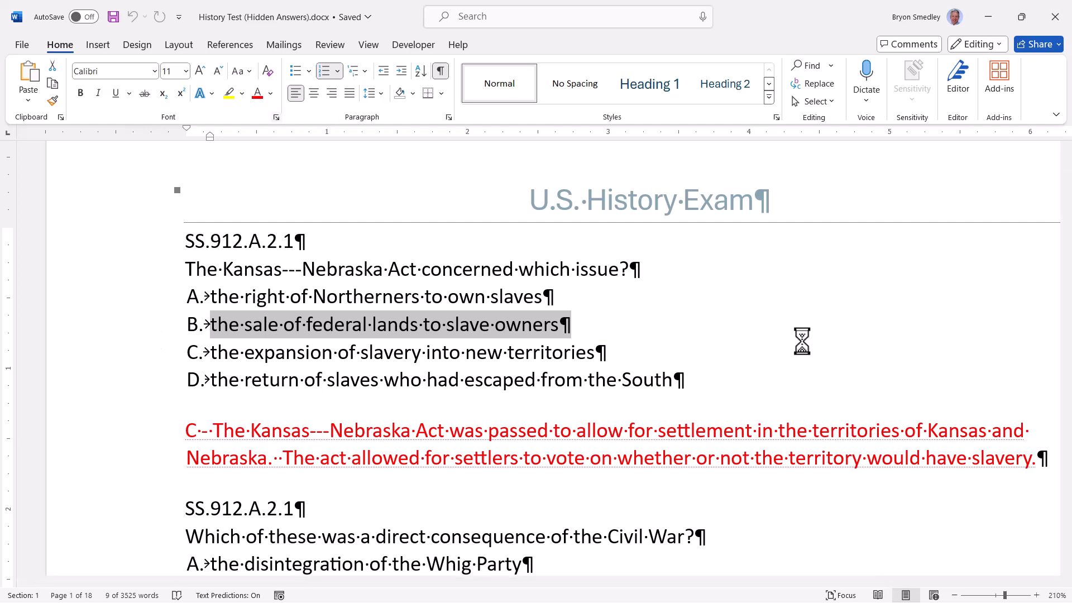
click(961, 451)
click(954, 581)
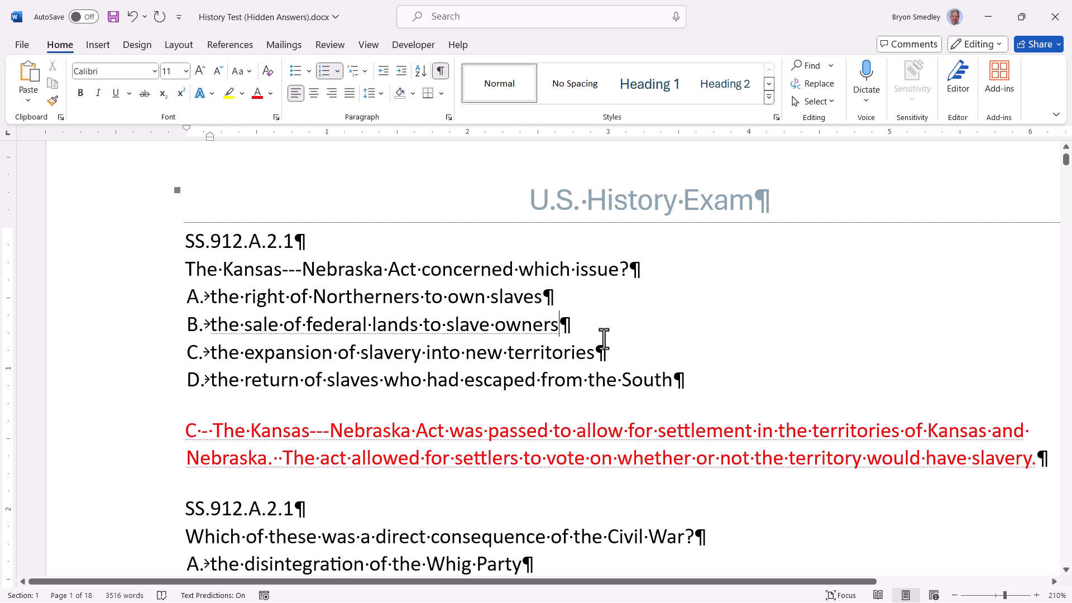
key(ctrl+z)
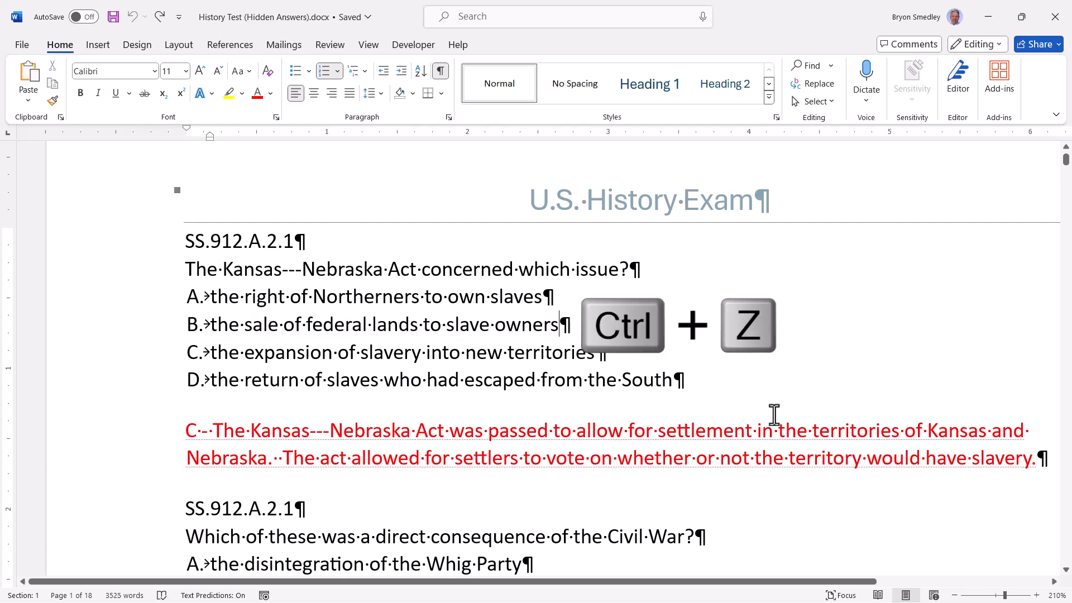
- Turn off formatting marks so the hidden answer explanations vanish, then go to Backstage
scroll(756, 407, down, 4)
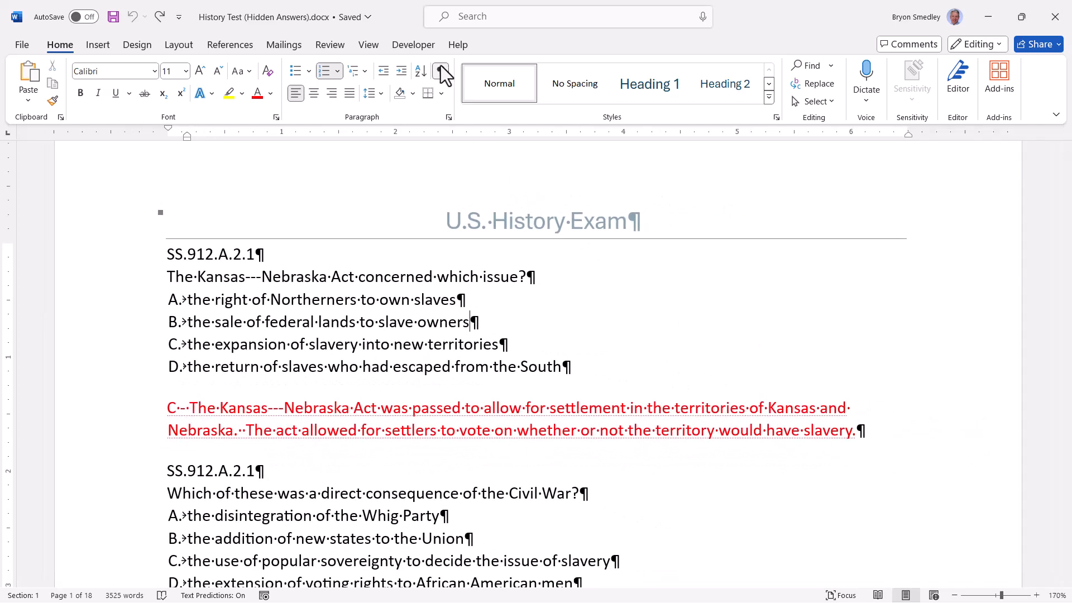
click(441, 71)
scroll(580, 340, down, 6)
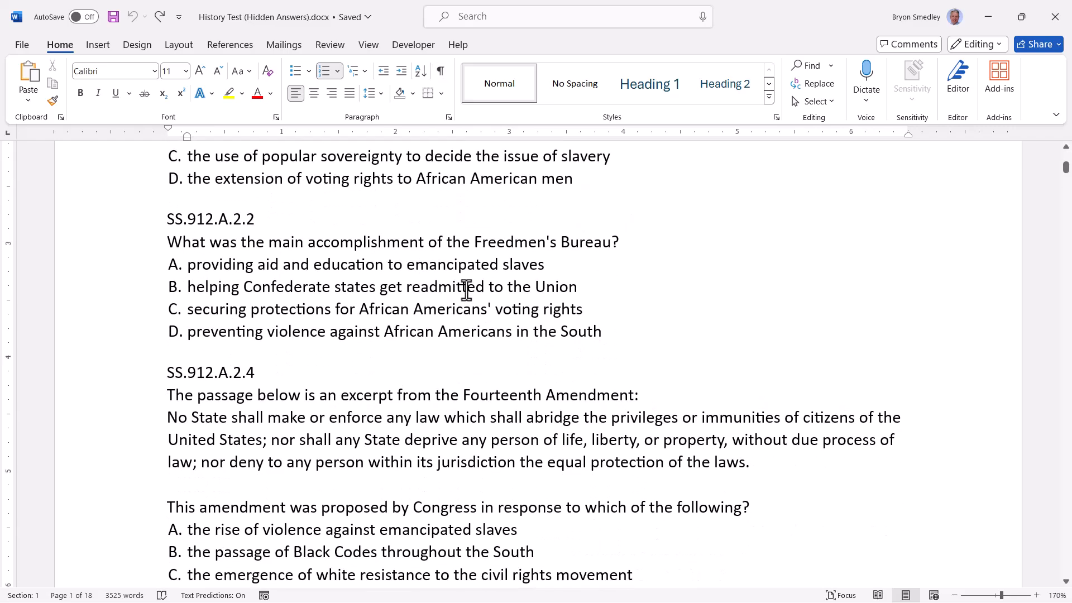
scroll(522, 313, up, 5)
click(21, 45)
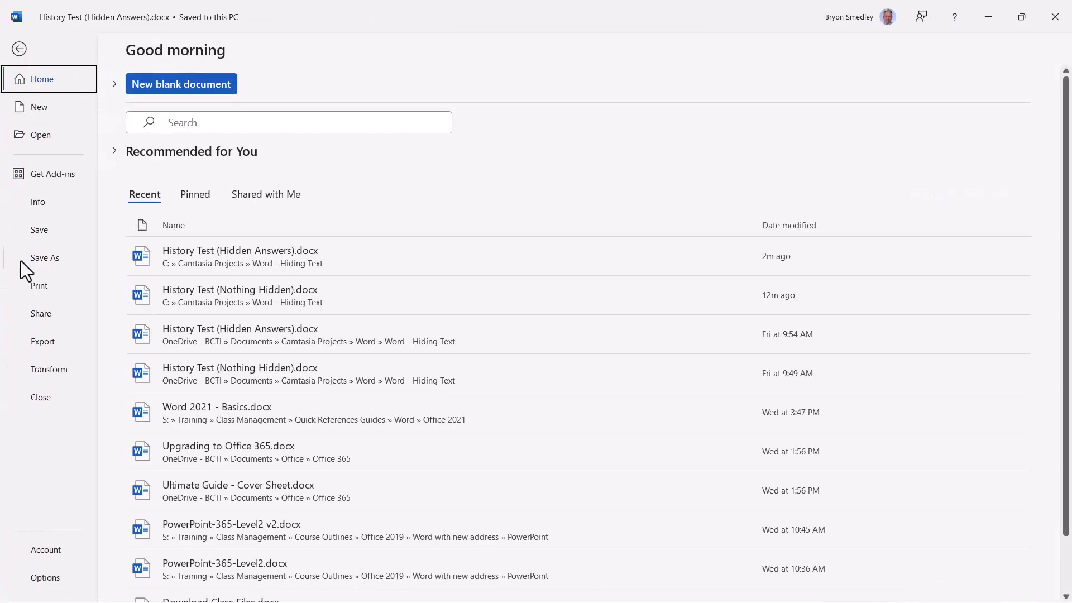
- Preview the 14-page printout, then enable Print hidden text in Word Options > Display
click(29, 287)
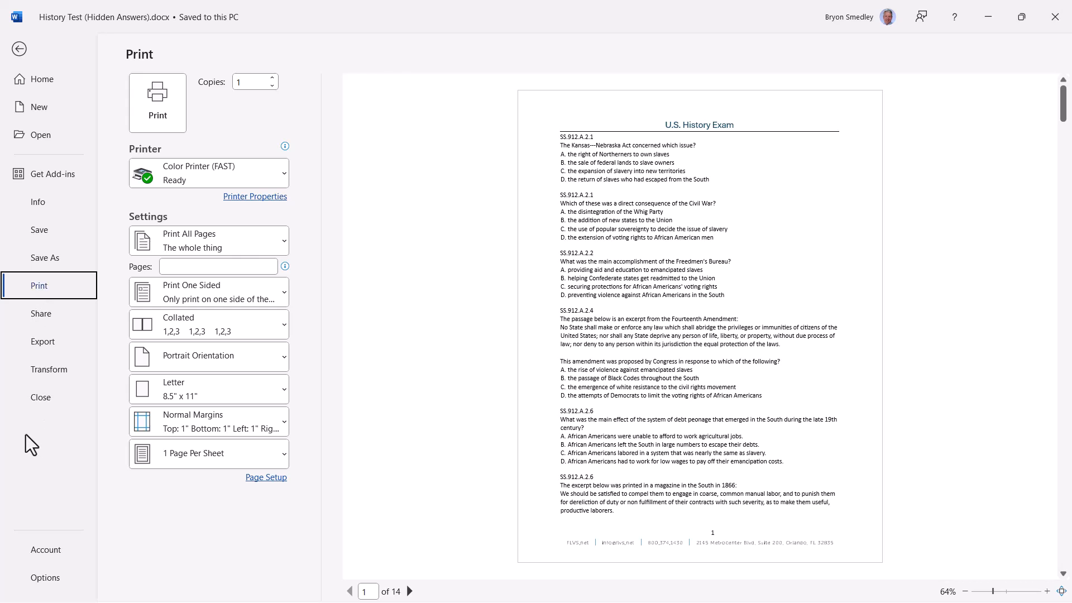
click(43, 579)
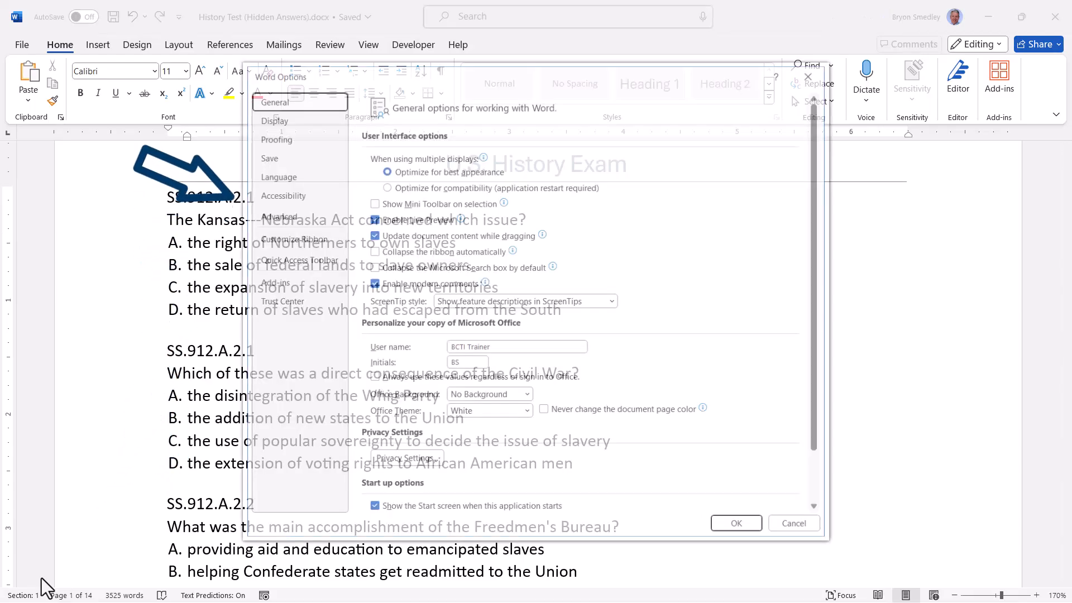
click(303, 116)
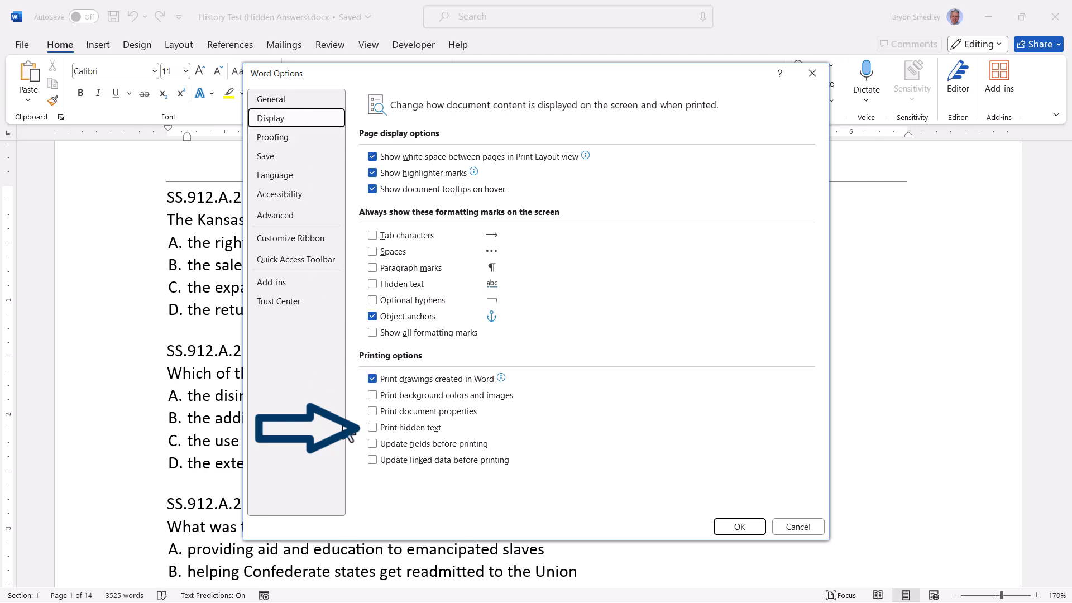
click(371, 429)
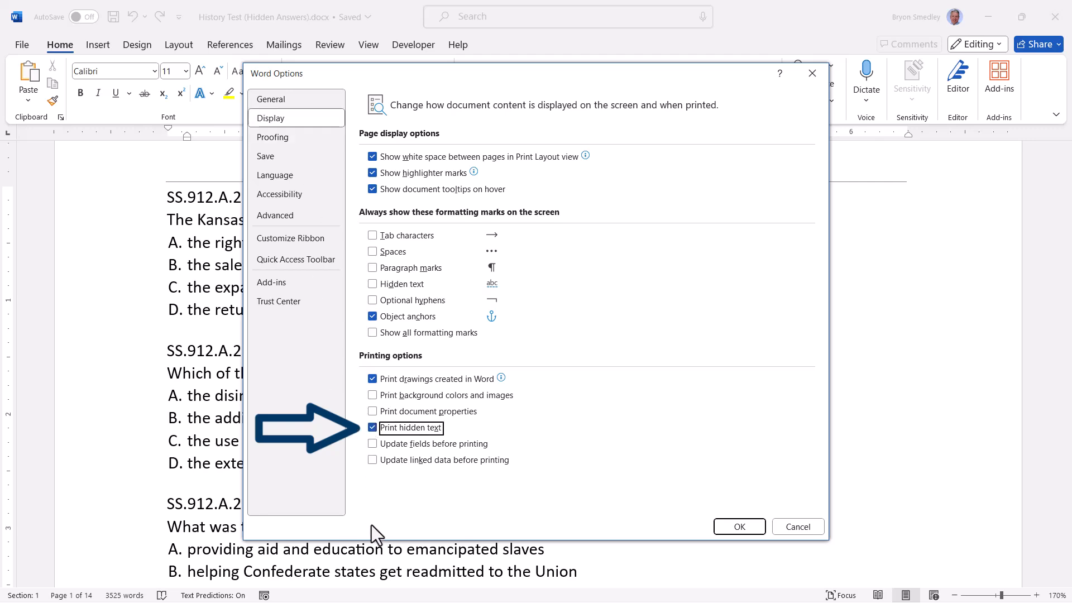
click(718, 525)
- Page through the print preview showing the 18-page exam with red answers
click(14, 44)
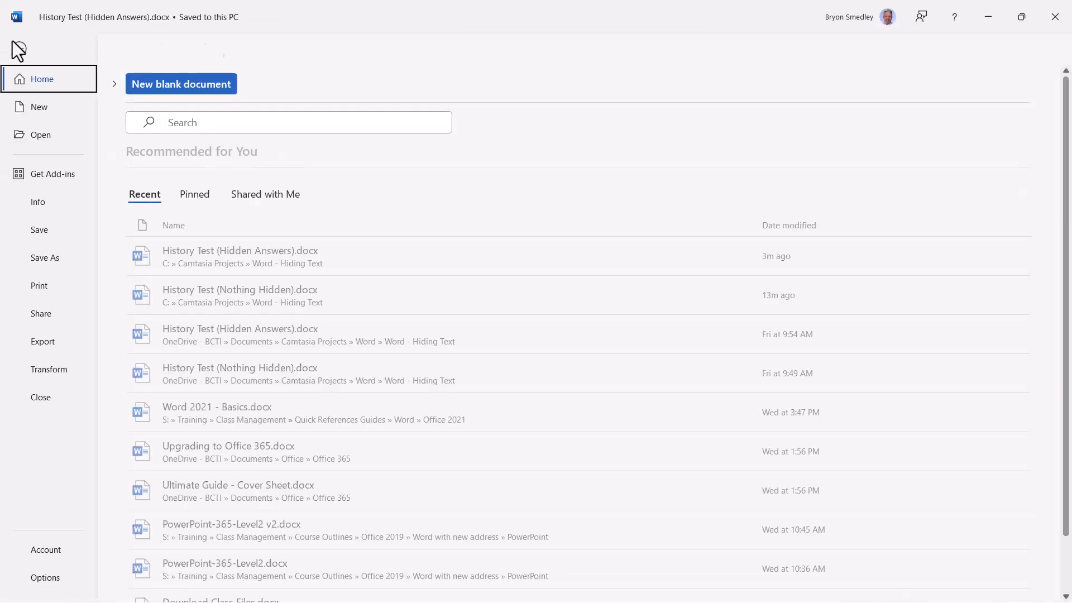
click(32, 287)
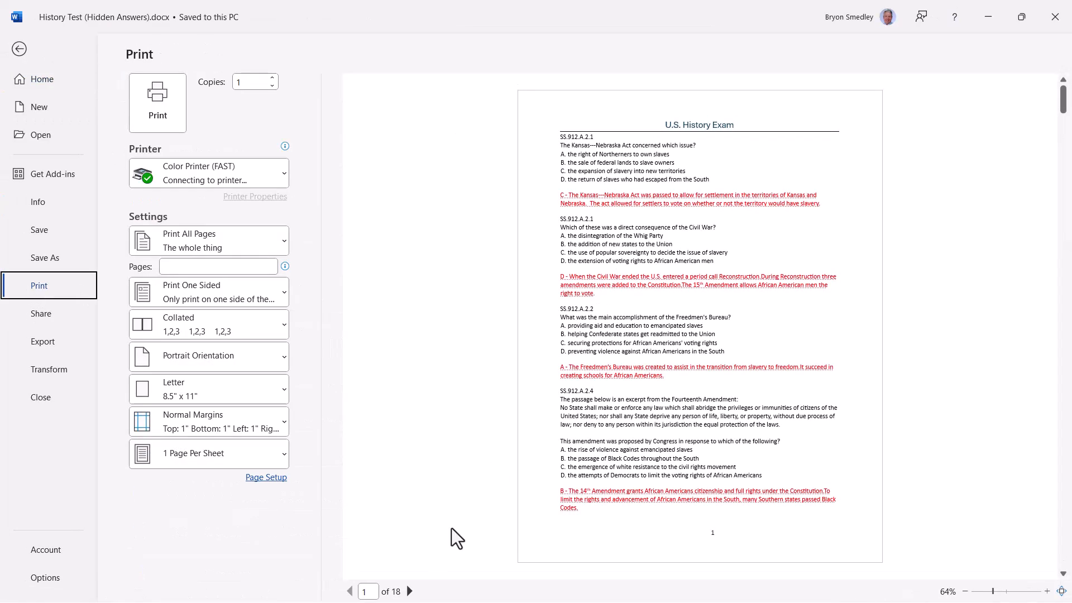
click(409, 592)
click(410, 591)
click(410, 591)
click(409, 591)
click(410, 591)
click(409, 591)
click(409, 591)
click(409, 592)
click(410, 591)
click(410, 591)
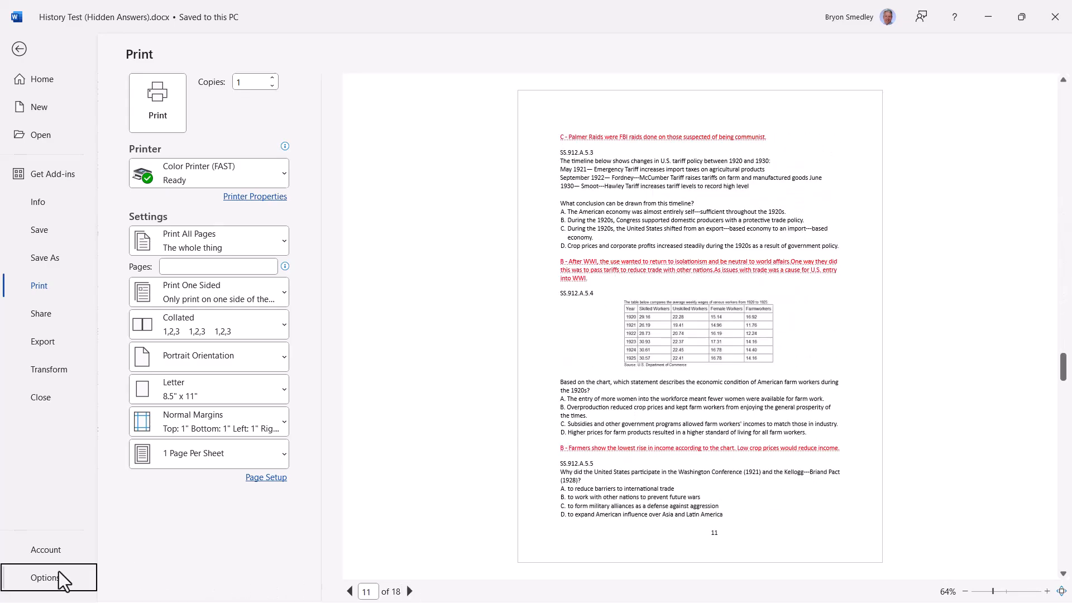
- Turn off Print hidden text in Word Options > Display
click(58, 572)
click(287, 118)
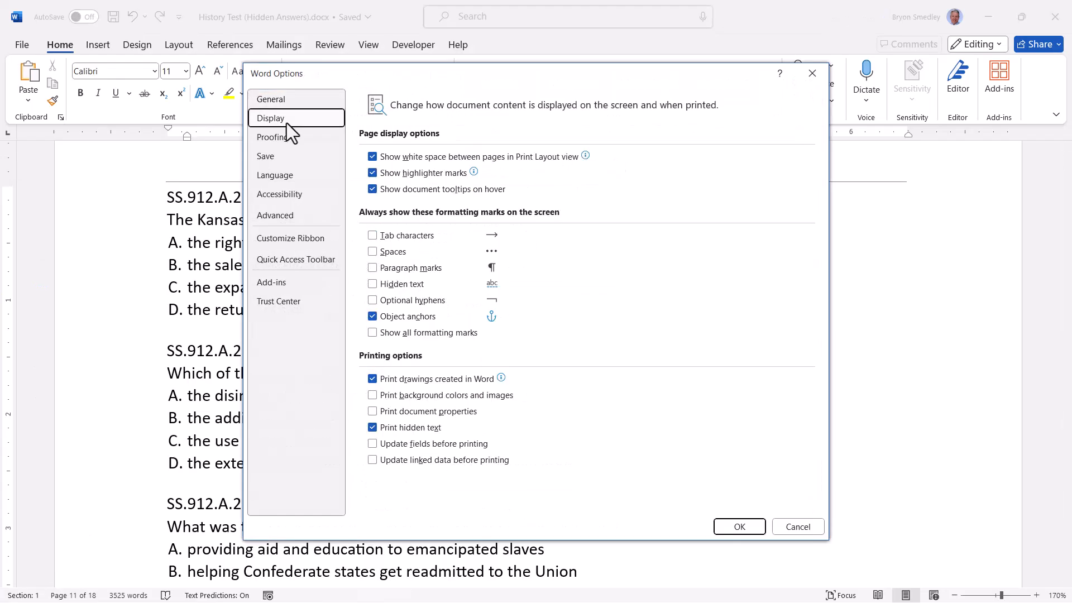
click(373, 428)
click(739, 527)
- Verify the print preview is back to 14 pages without answers, then return to the document
click(21, 46)
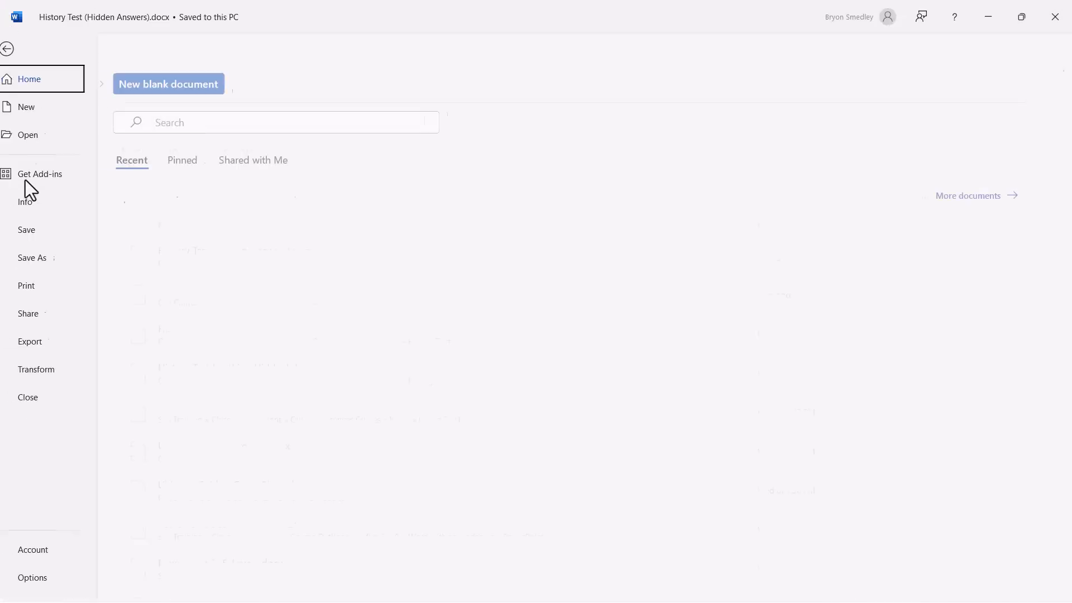
click(34, 279)
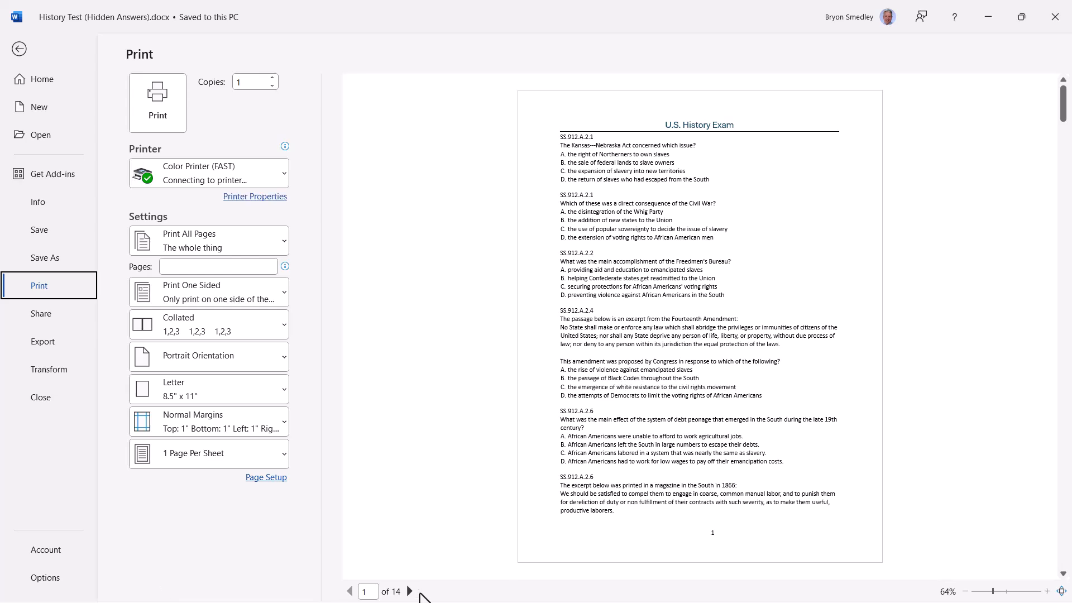
click(410, 591)
click(410, 591)
click(410, 592)
click(410, 592)
click(410, 592)
click(410, 591)
click(410, 591)
click(410, 592)
click(410, 591)
click(19, 49)
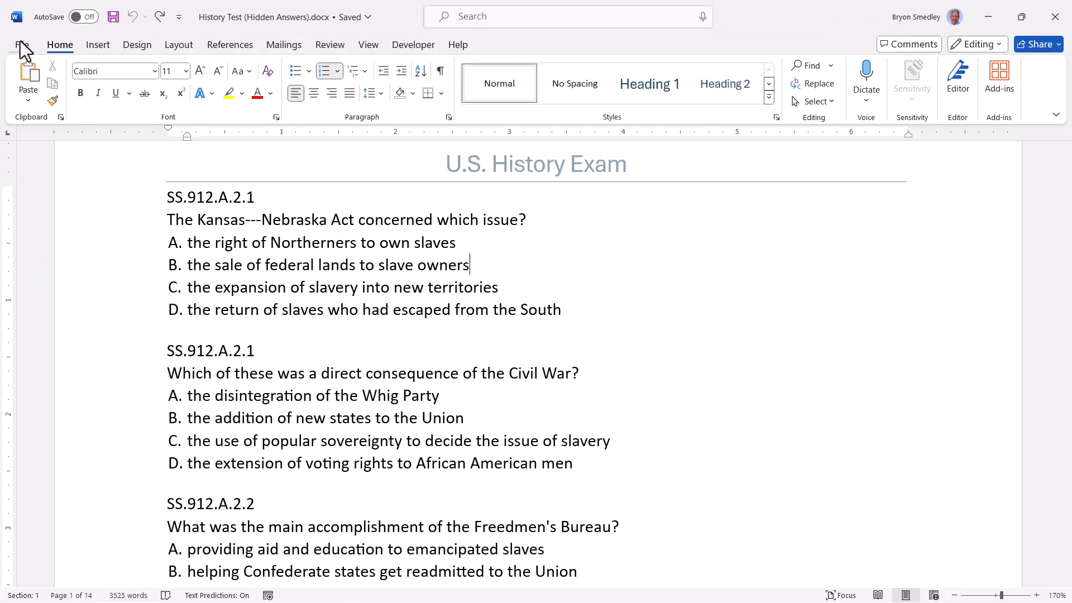
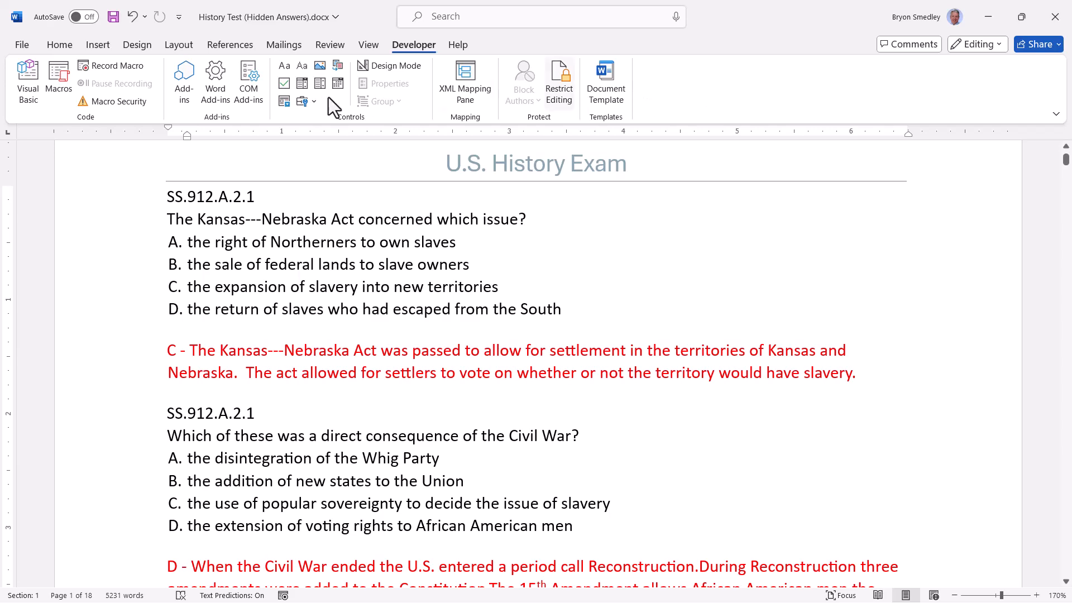
- Open the Visual Basic for Applications editor from the Developer tab
click(29, 102)
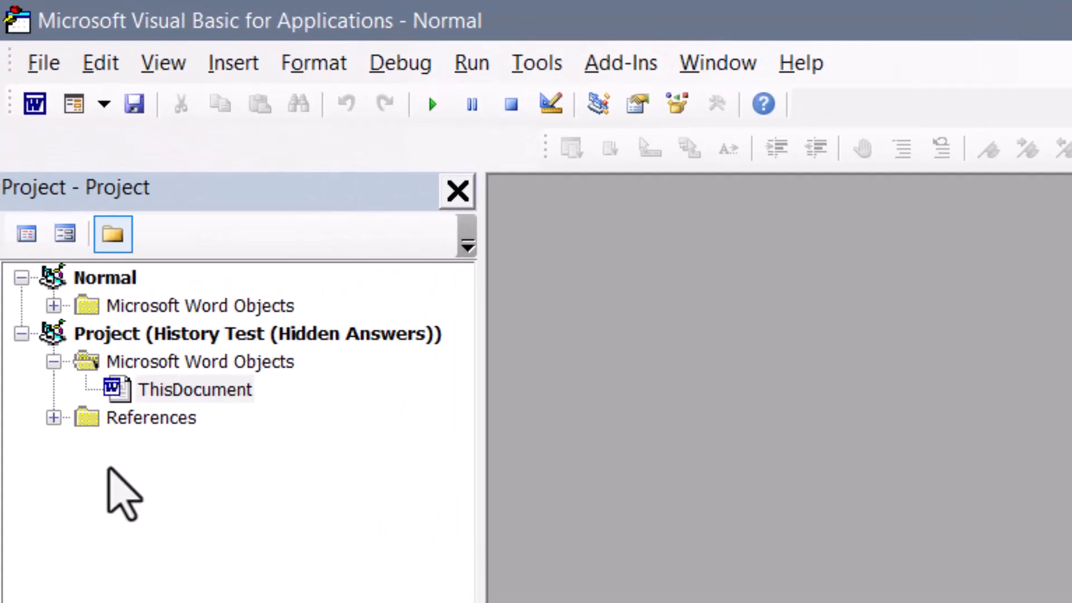
- Select the Normal project, bring the macro Notepad into view, and insert Module1 into Normal
click(229, 334)
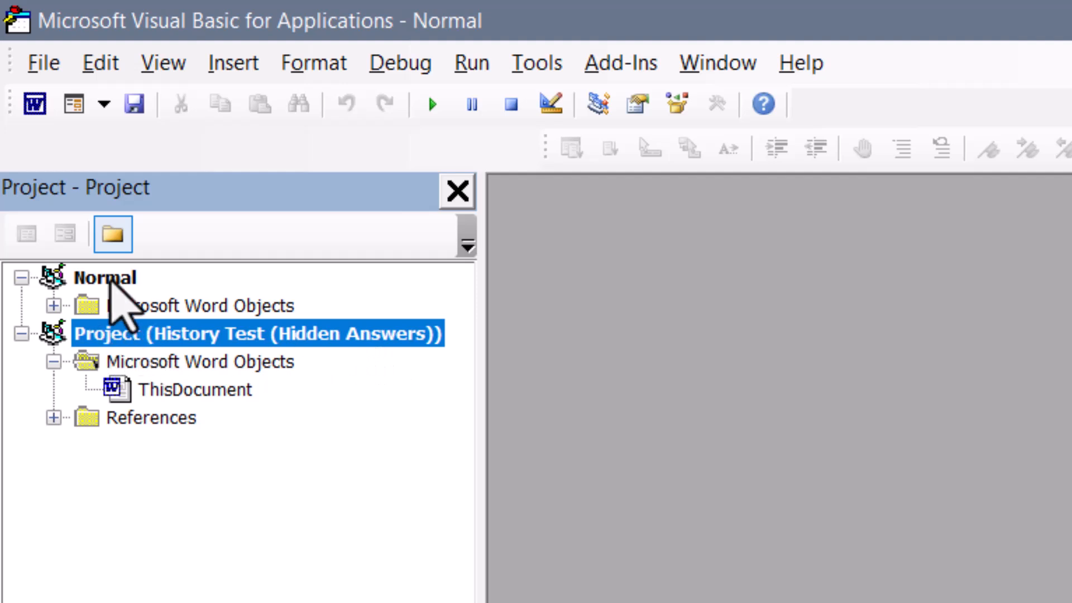
click(106, 279)
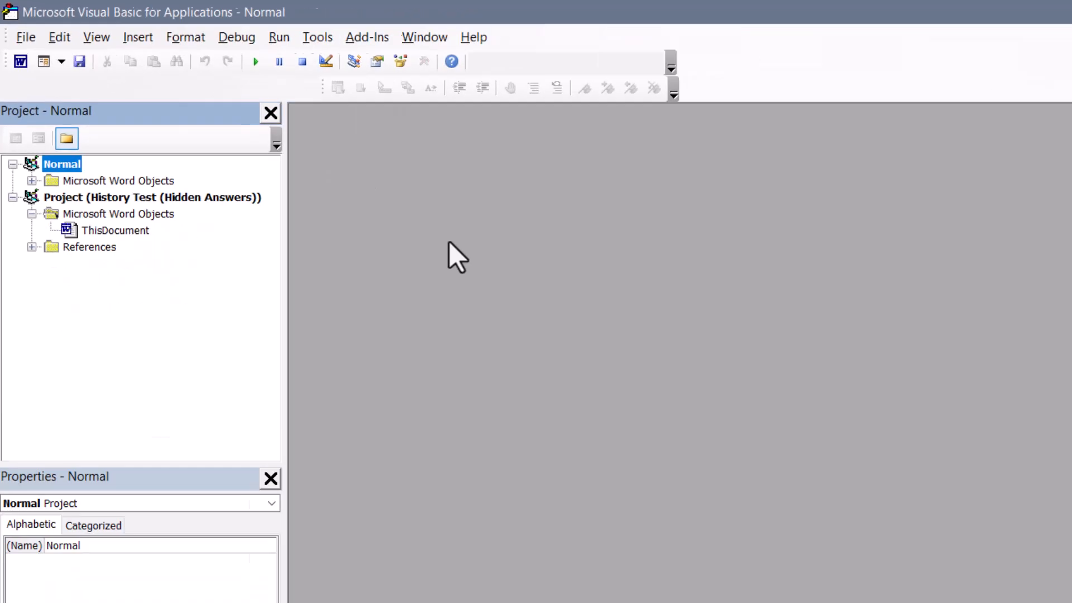
key(alt+Tab)
drag(614, 101, 650, 109)
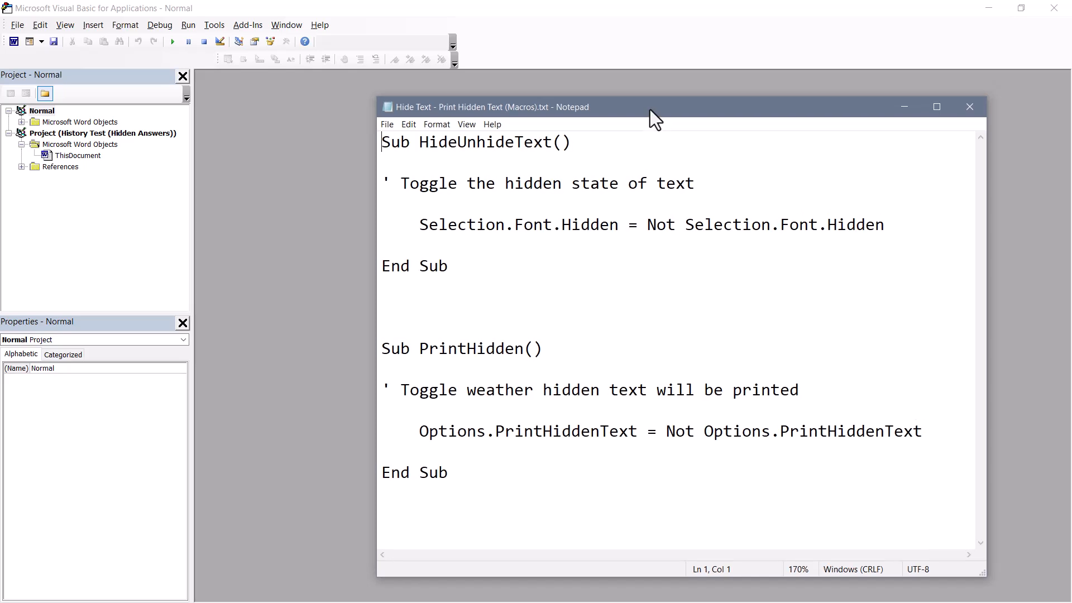
right_click(41, 112)
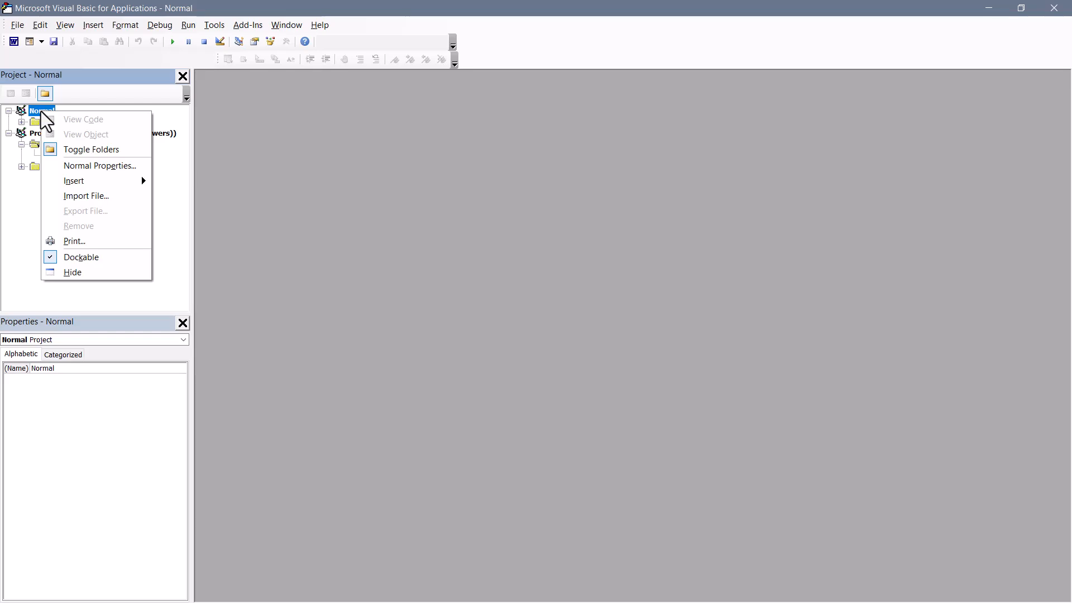
mouse_move(72, 182)
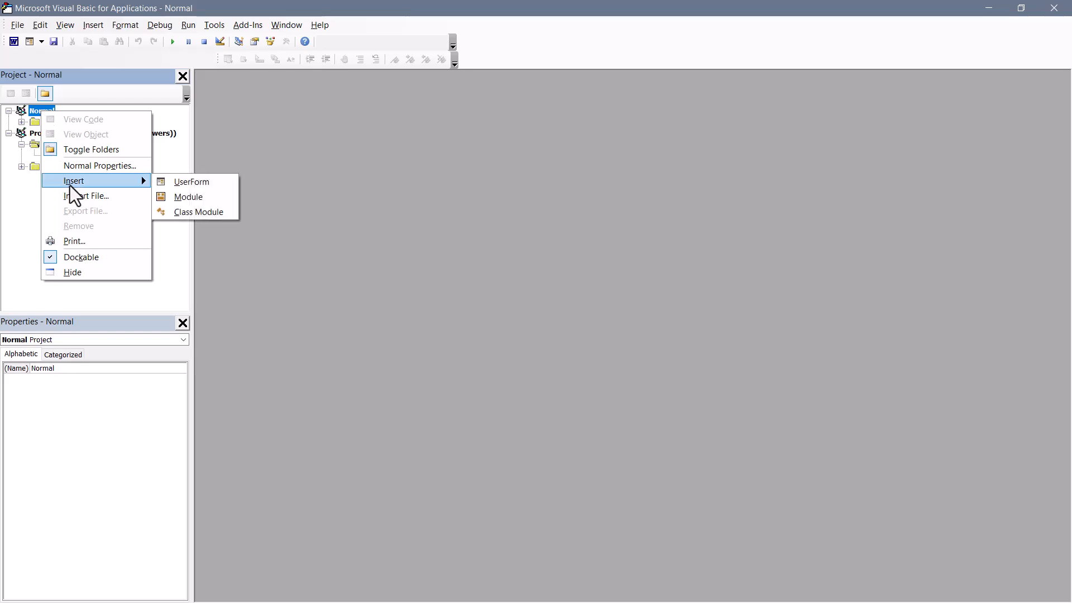
click(206, 194)
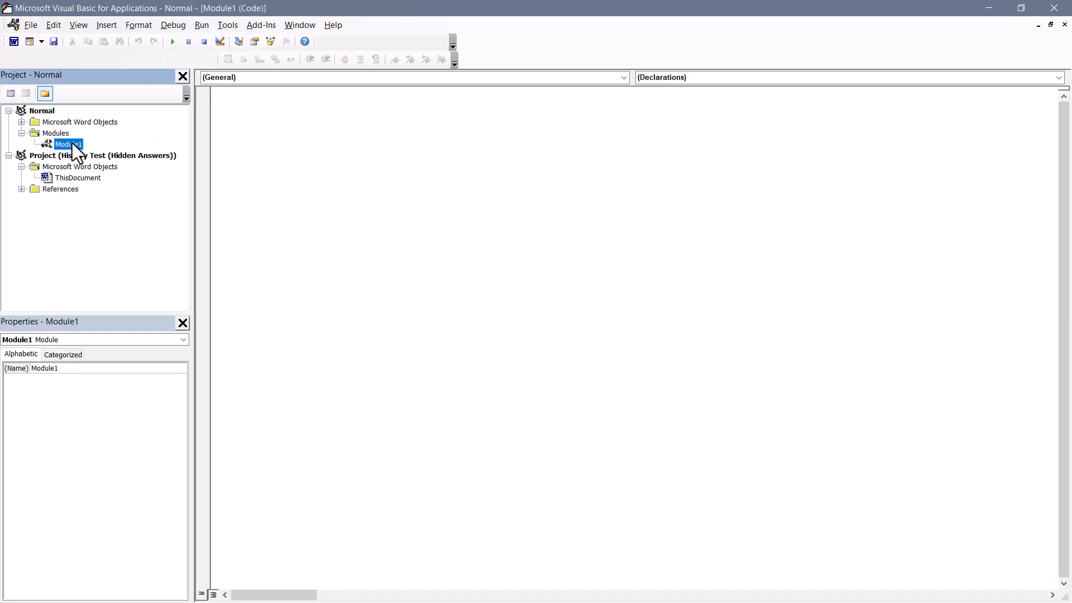
- Paste the HideUnhideText and PrintHidden macro code from Notepad into Module1, then close the editor
click(540, 245)
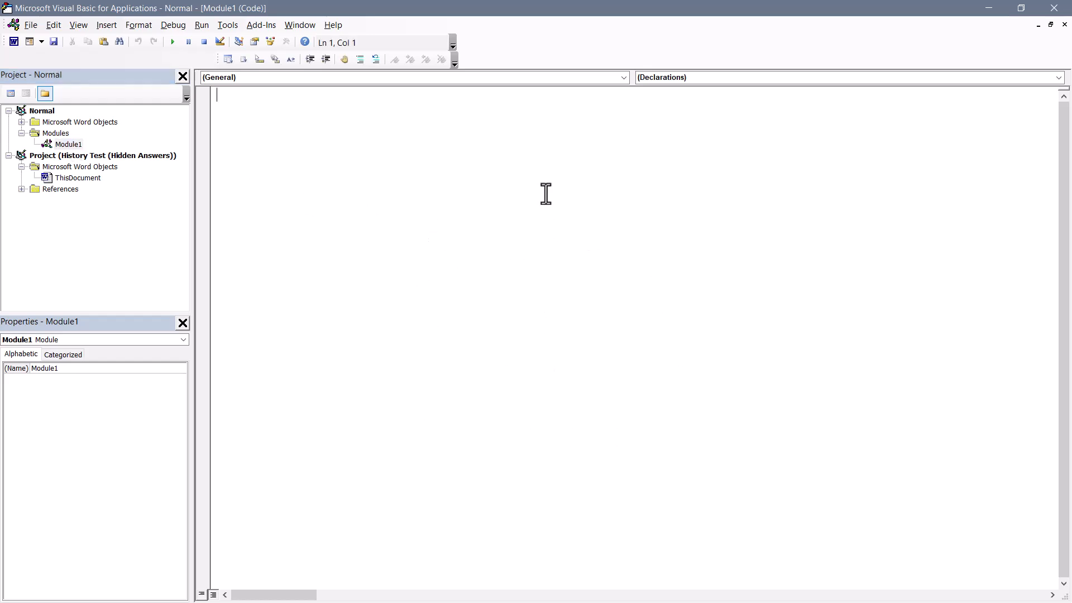
key(alt+Tab)
key(ctrl+a)
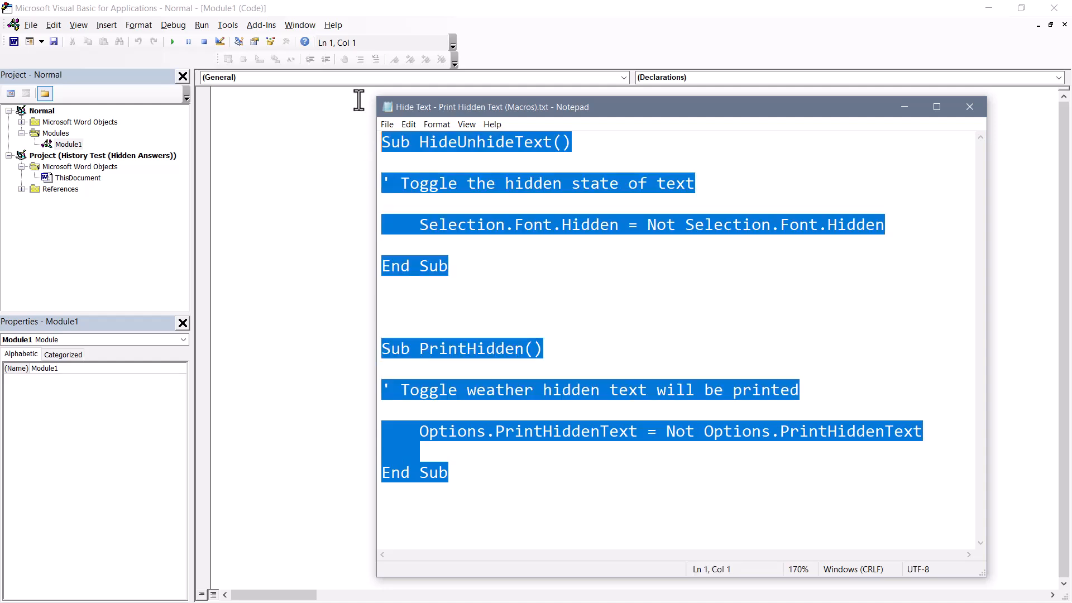
key(ctrl+c)
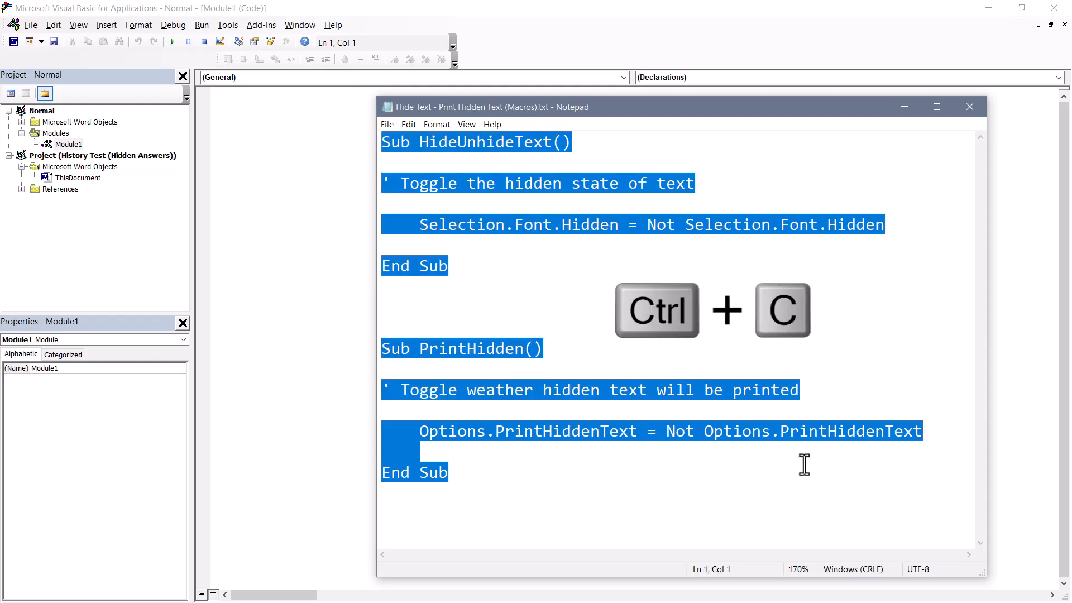
click(328, 141)
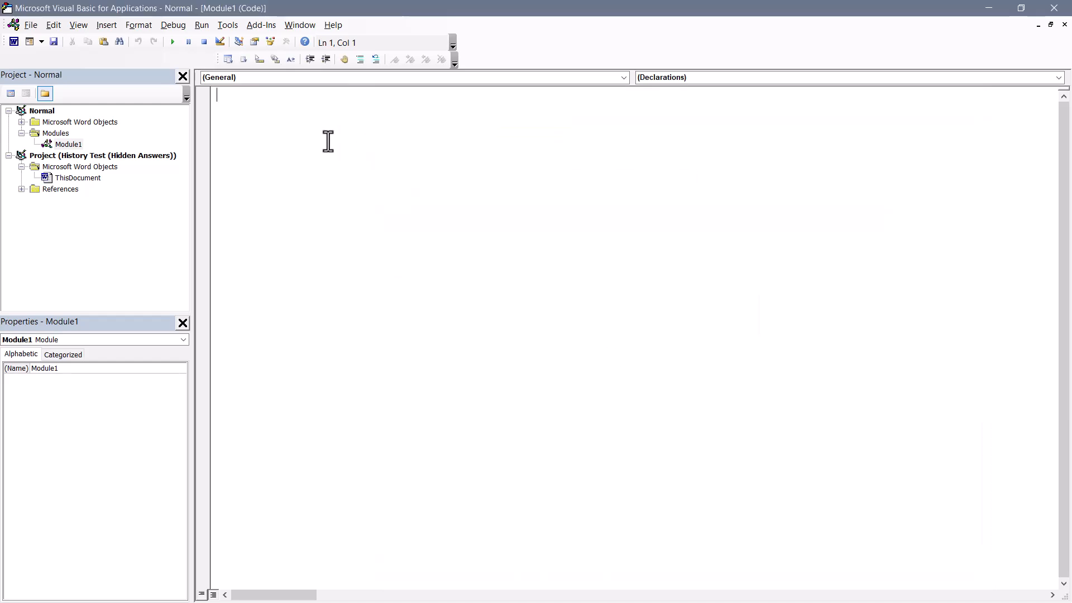
key(ctrl+v)
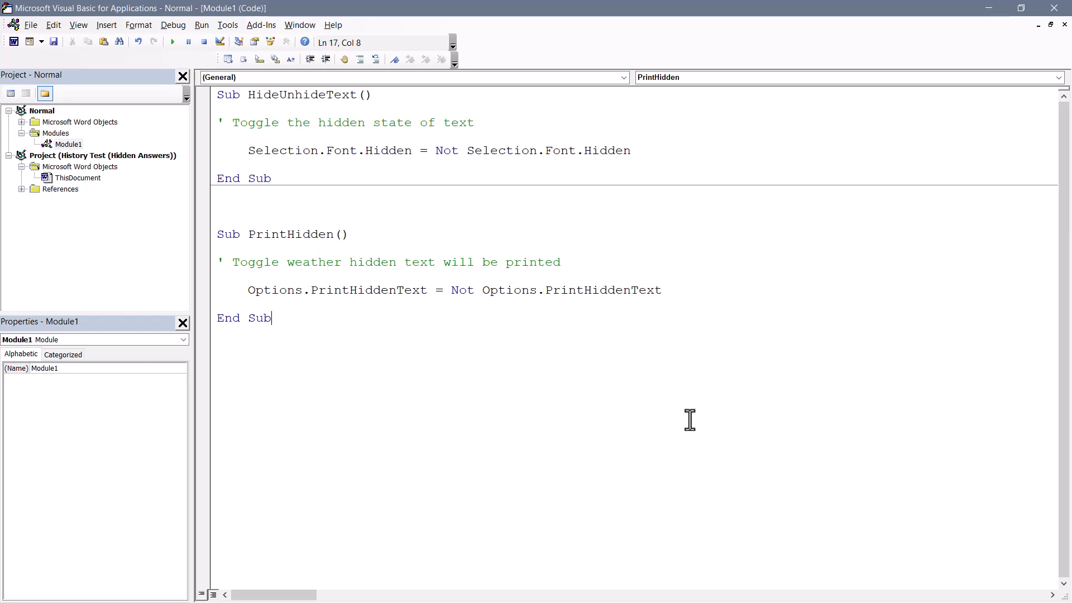
click(1055, 7)
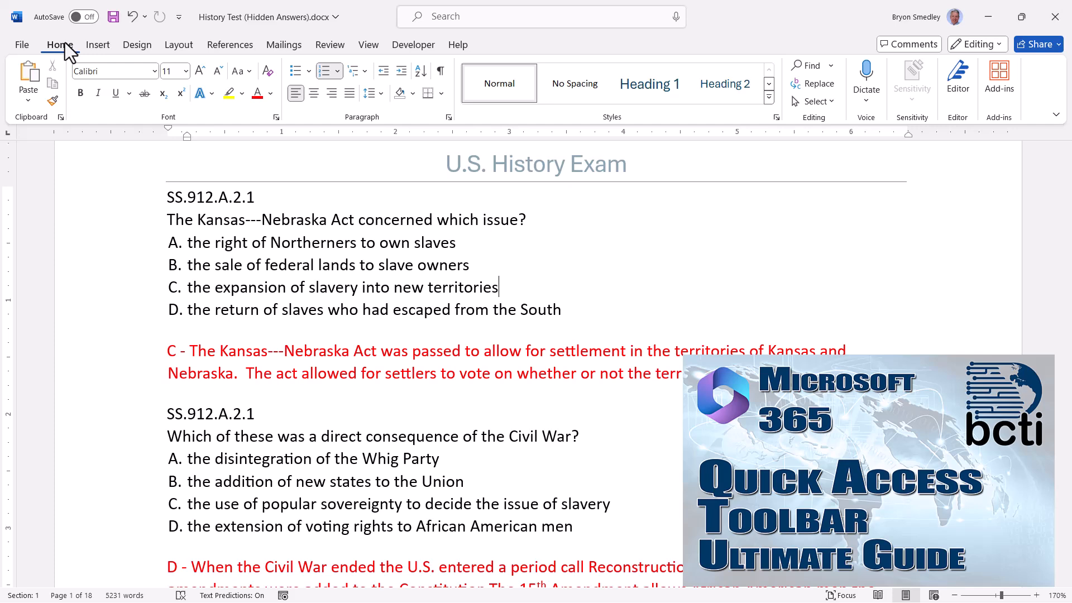
- From the Macros list, add a separator, Normal.Module1.HideUnhideText and Normal.Module1.PrintHidden to the Quick Access Toolbar
click(178, 19)
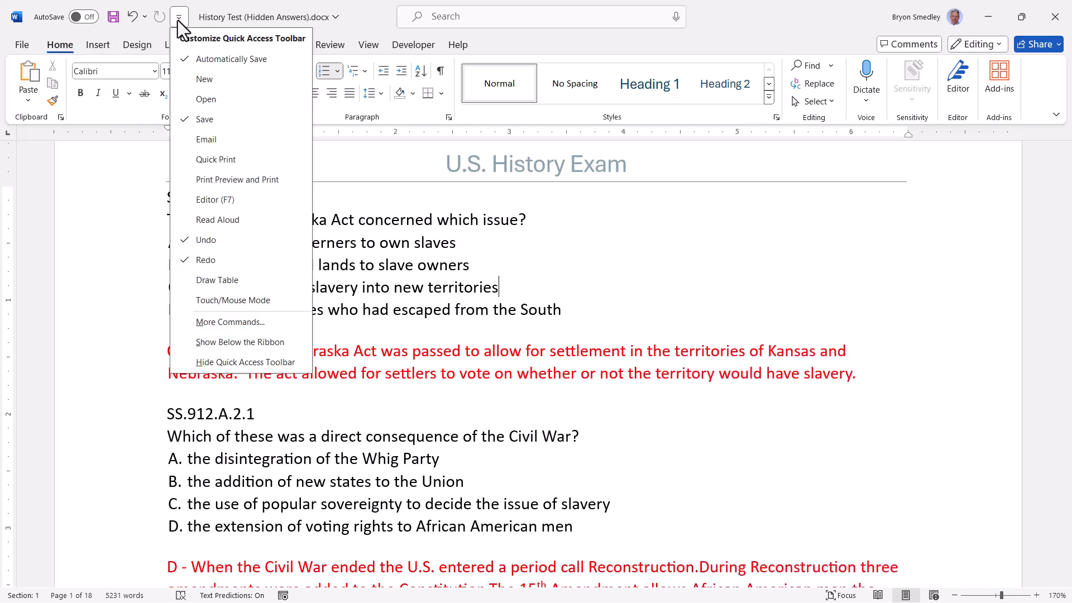
click(216, 323)
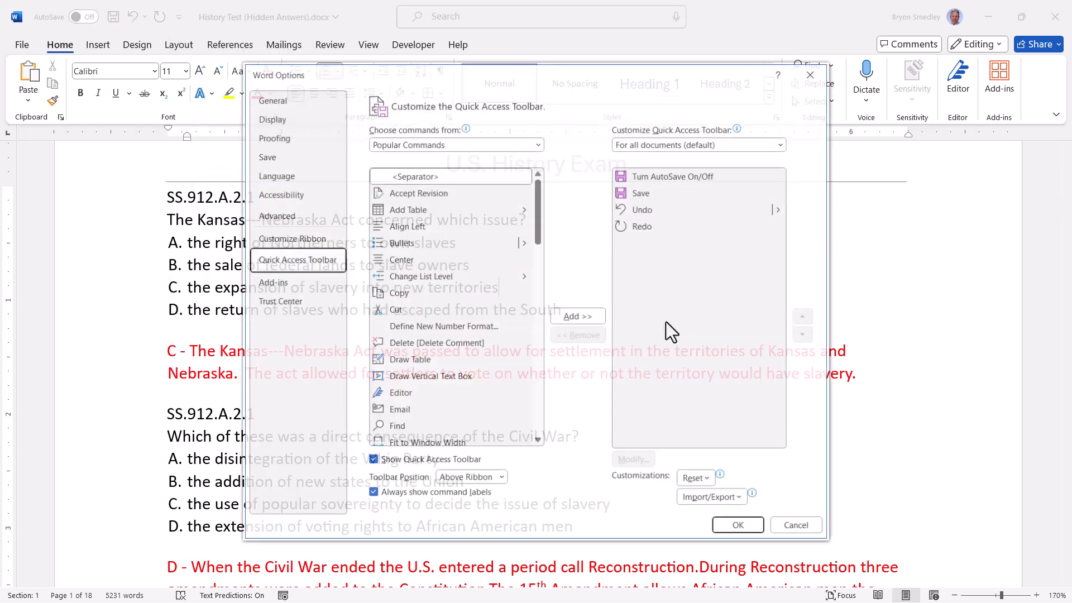
click(539, 144)
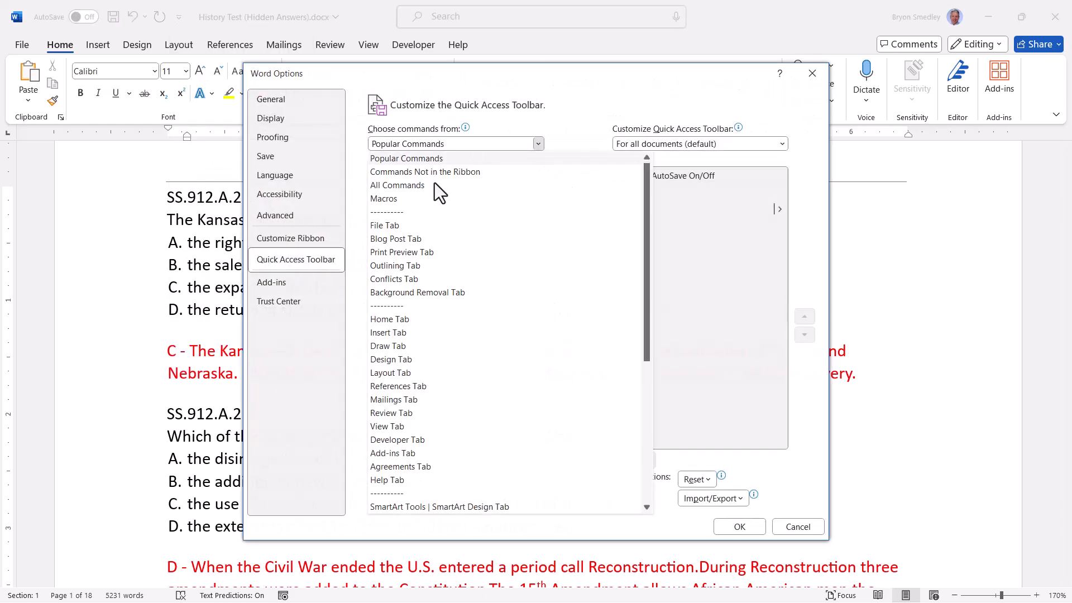
click(386, 199)
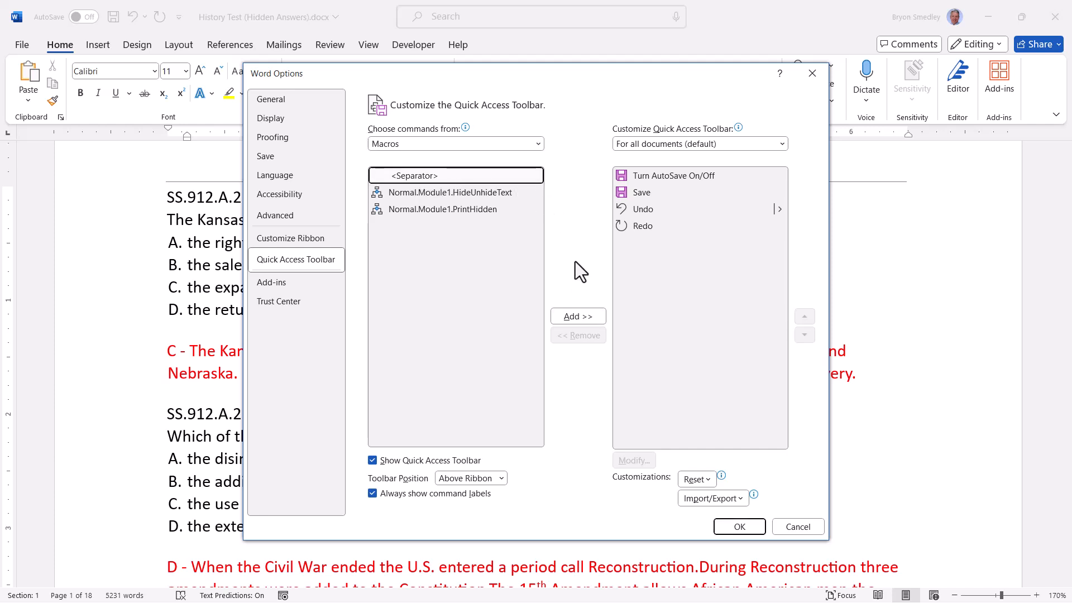
click(581, 316)
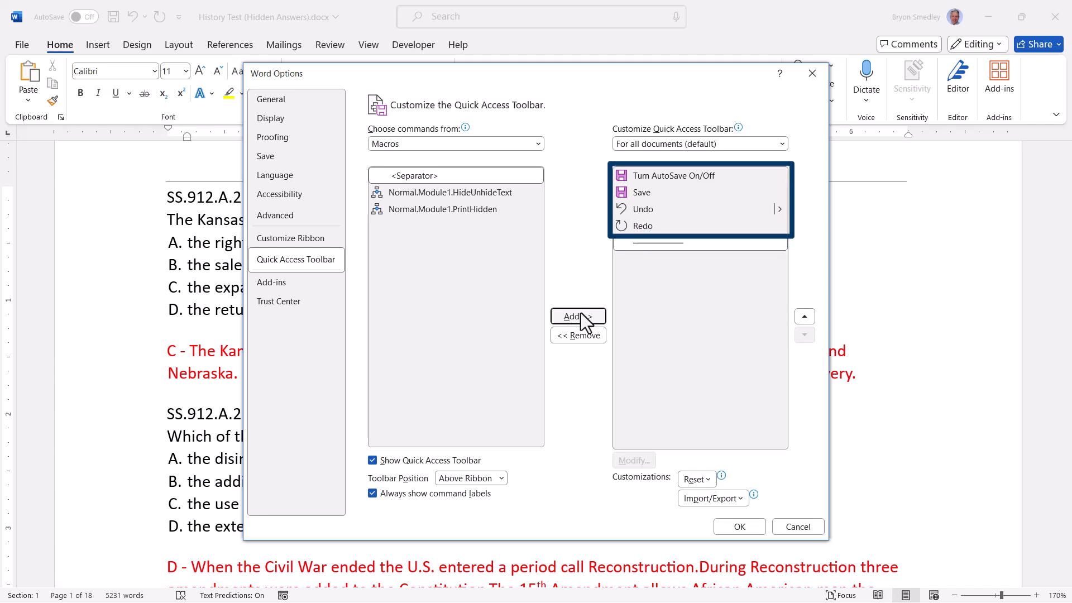
double_click(411, 192)
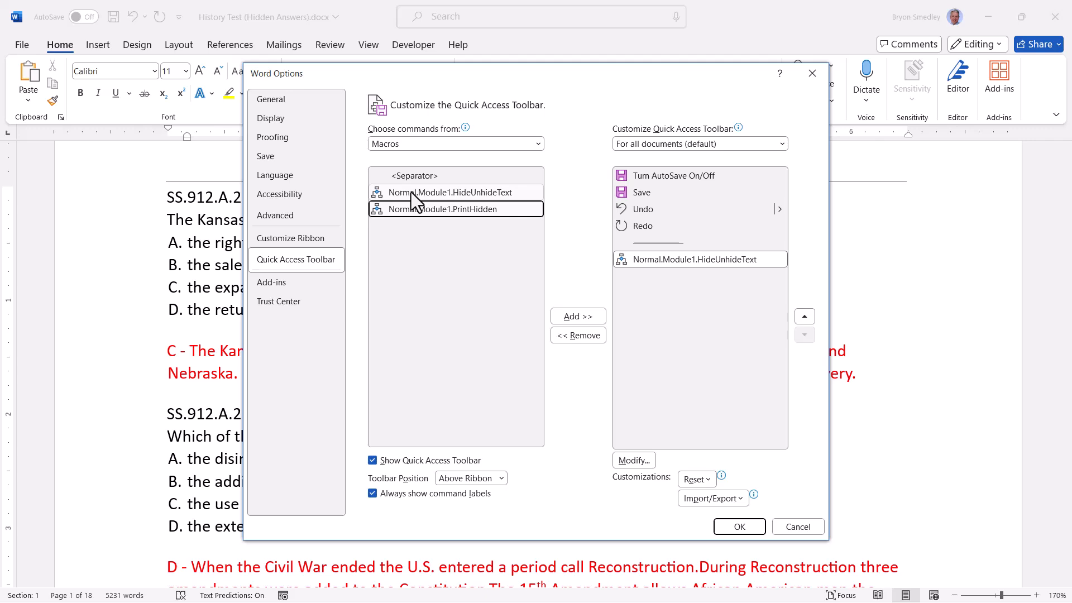
double_click(407, 209)
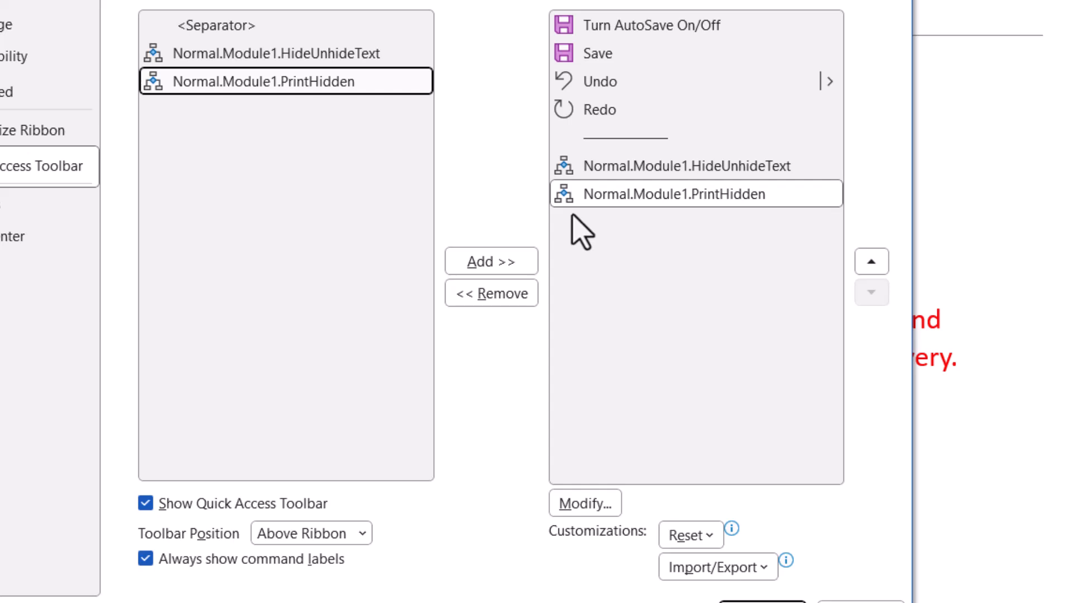
- Give the HideUnhideText button a descriptive pasted display name and the eye symbol
click(581, 176)
click(589, 502)
drag(548, 367, 235, 376)
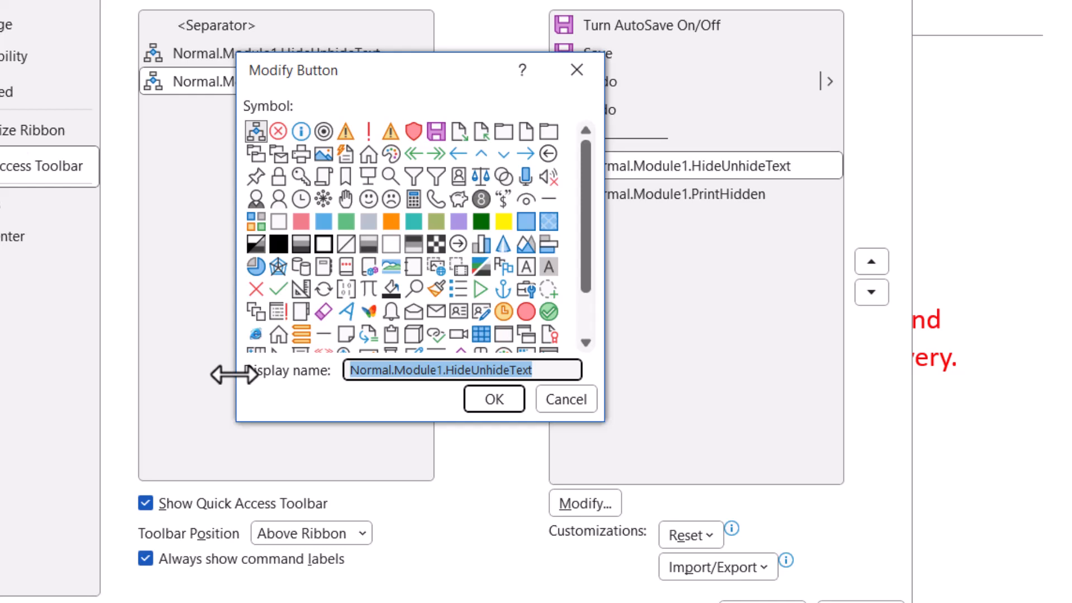
key(ctrl+v)
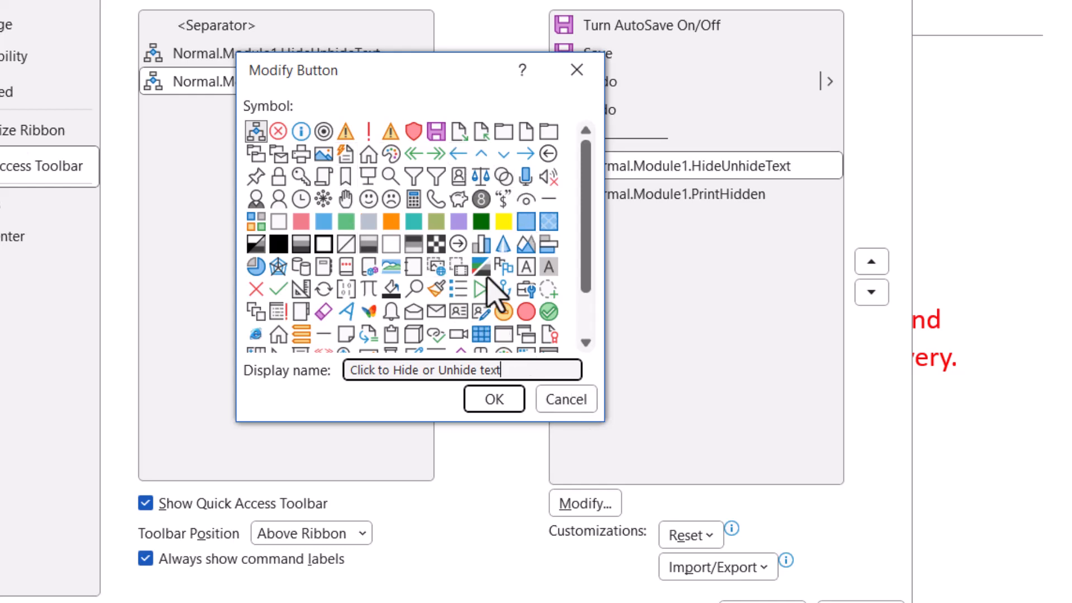
click(528, 201)
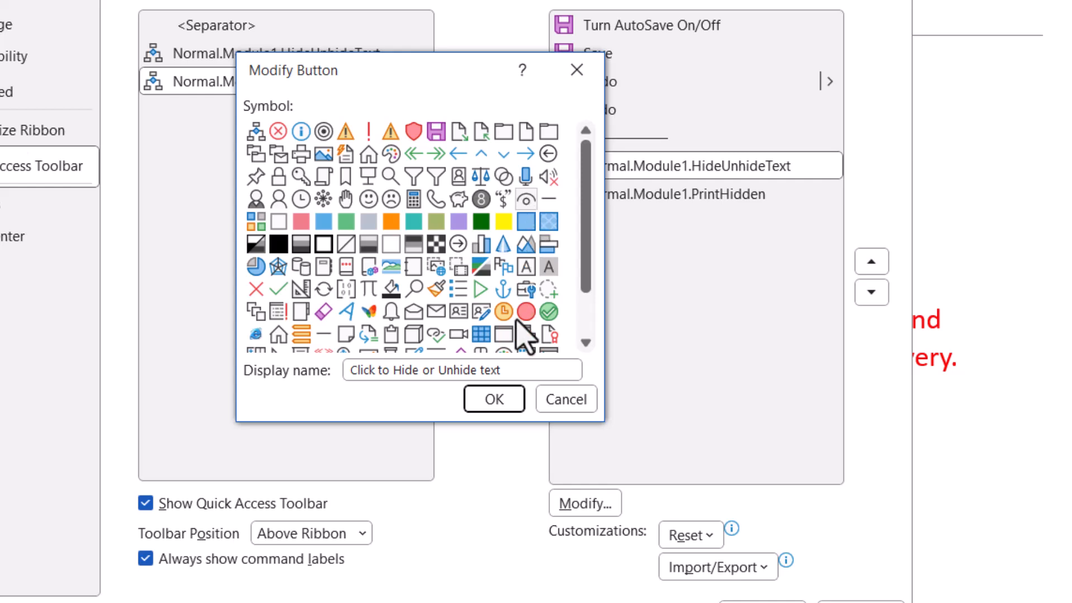
click(508, 398)
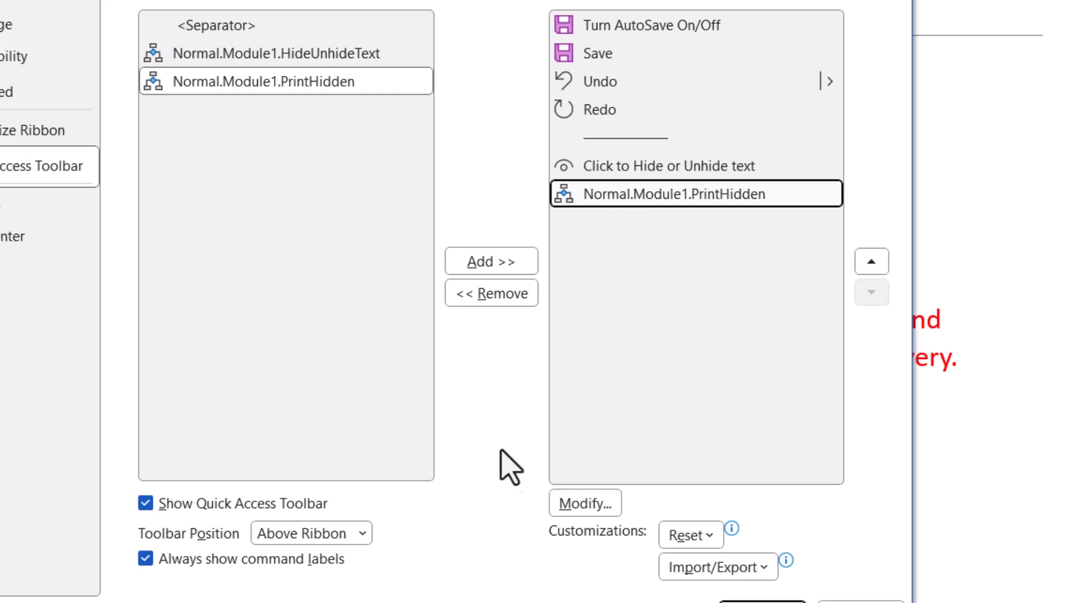
- Rename the PrintHidden button 'Click Here to Print or Not Print the Hidden Text' with a printer symbol, and apply
click(573, 503)
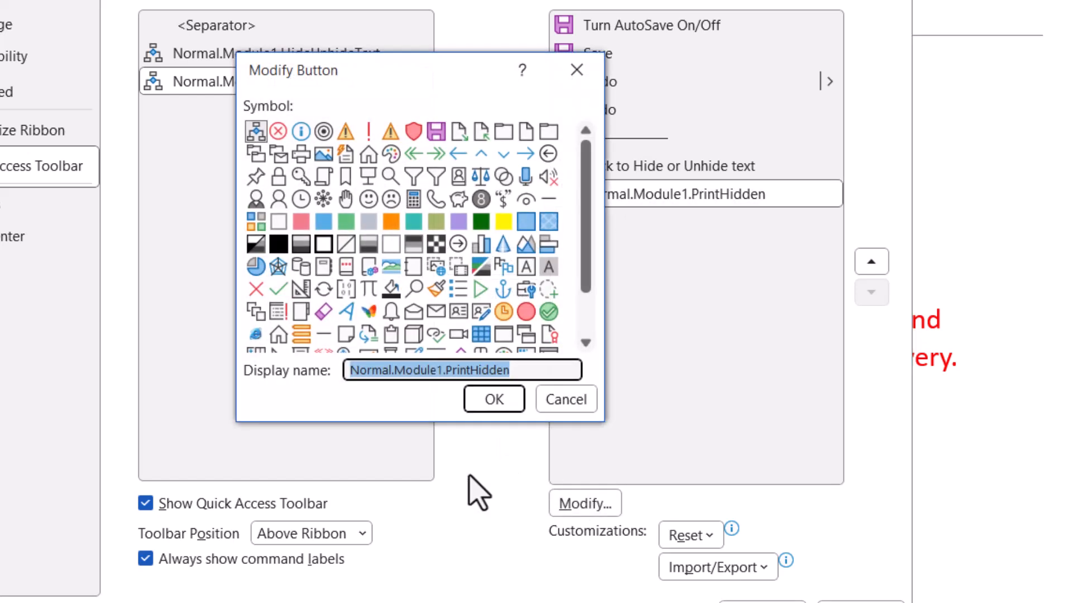
text(Click Here to Print or Not Print the Hidden Text)
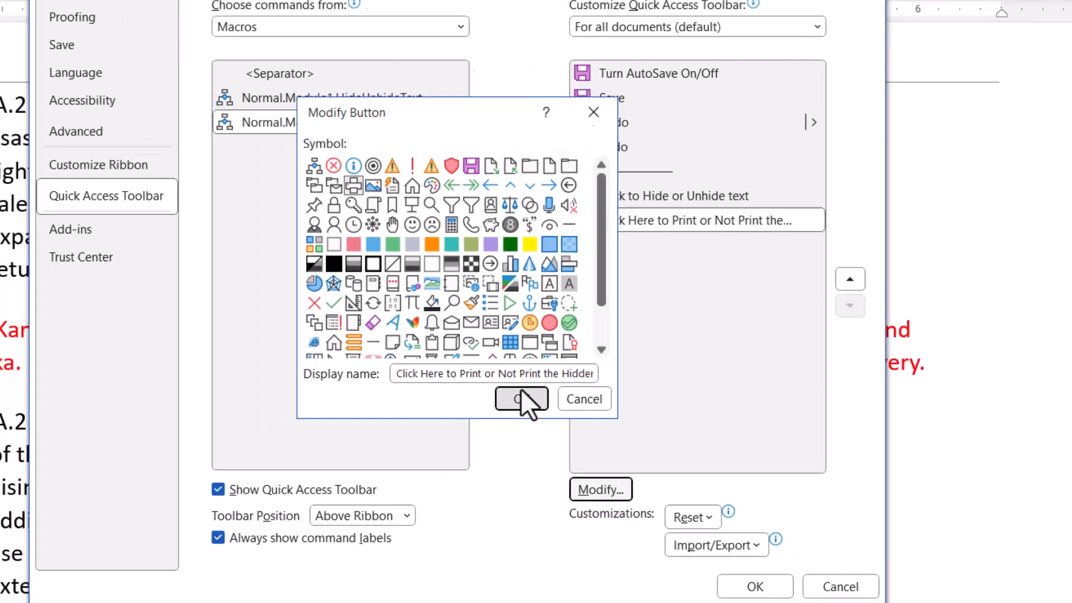
click(499, 400)
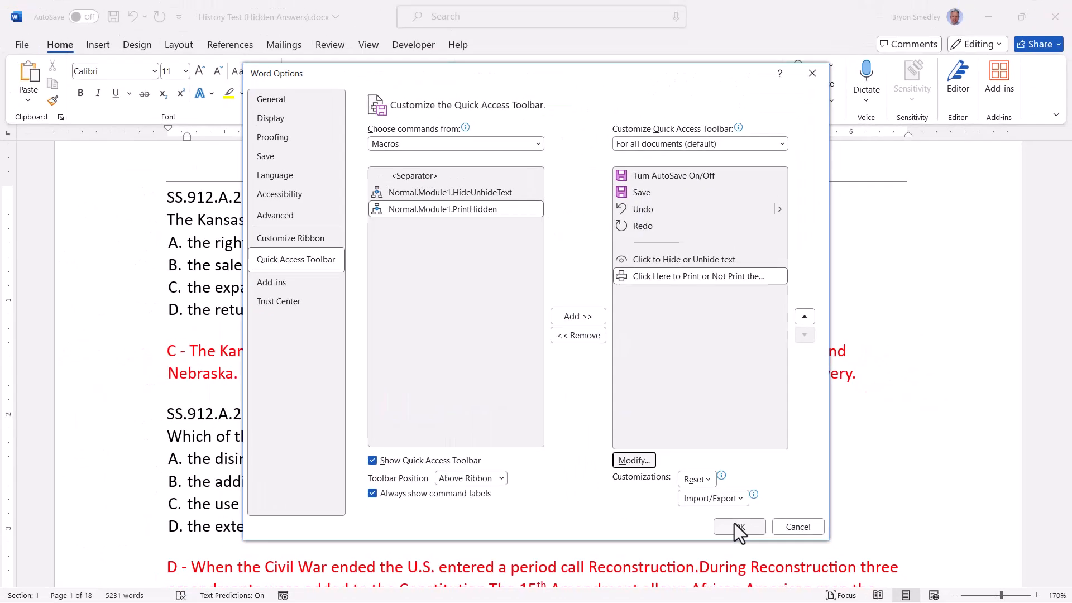
click(738, 526)
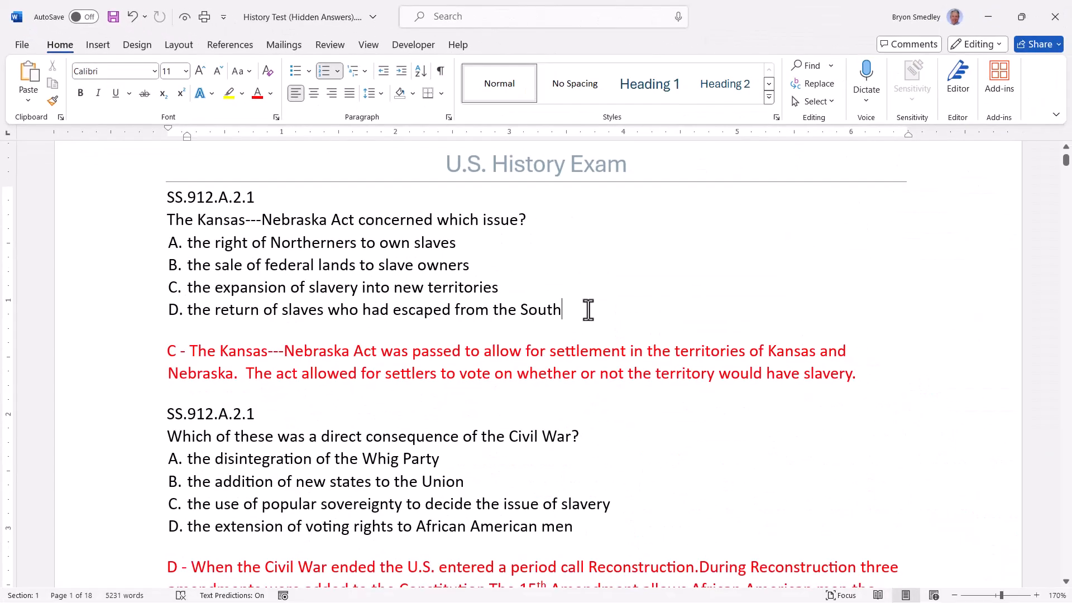
- Hide the first red answer paragraph with the Hide/Unhide button, checking it via Show/Hide ¶
click(522, 352)
triple_click(522, 352)
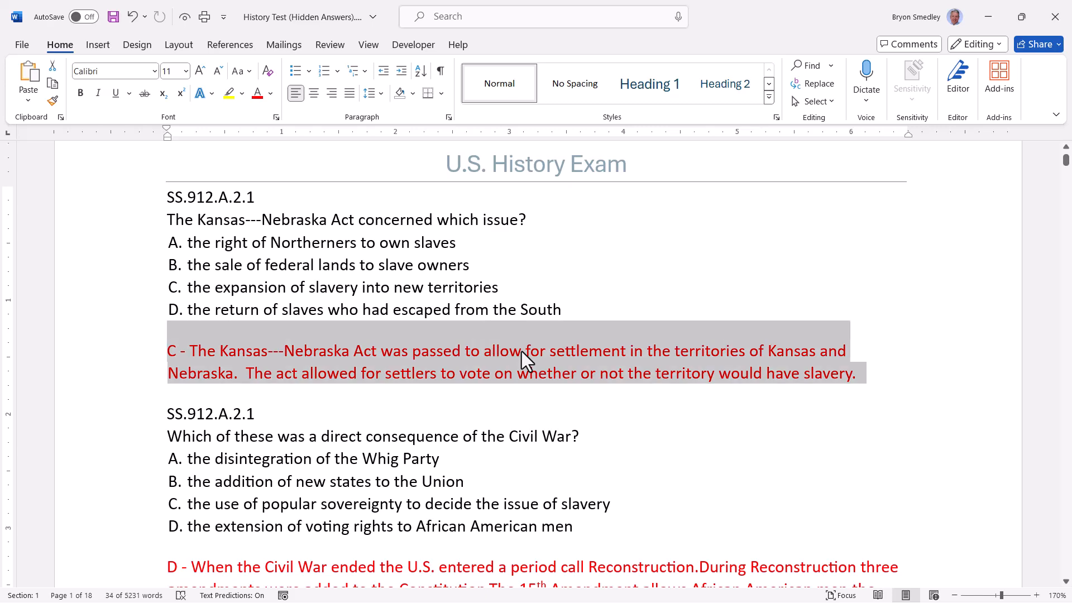
click(189, 17)
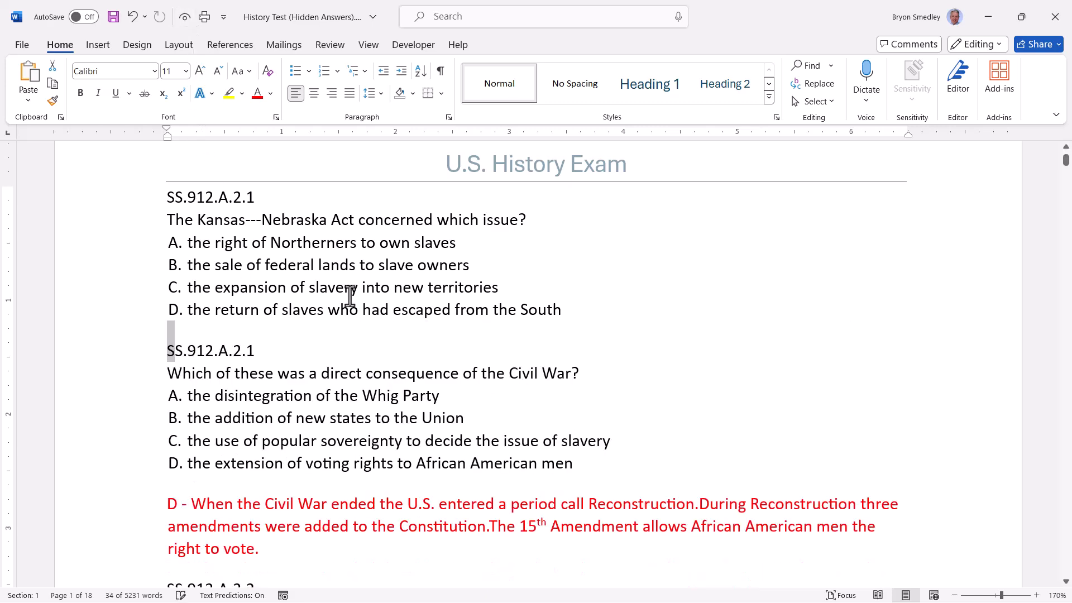
click(442, 73)
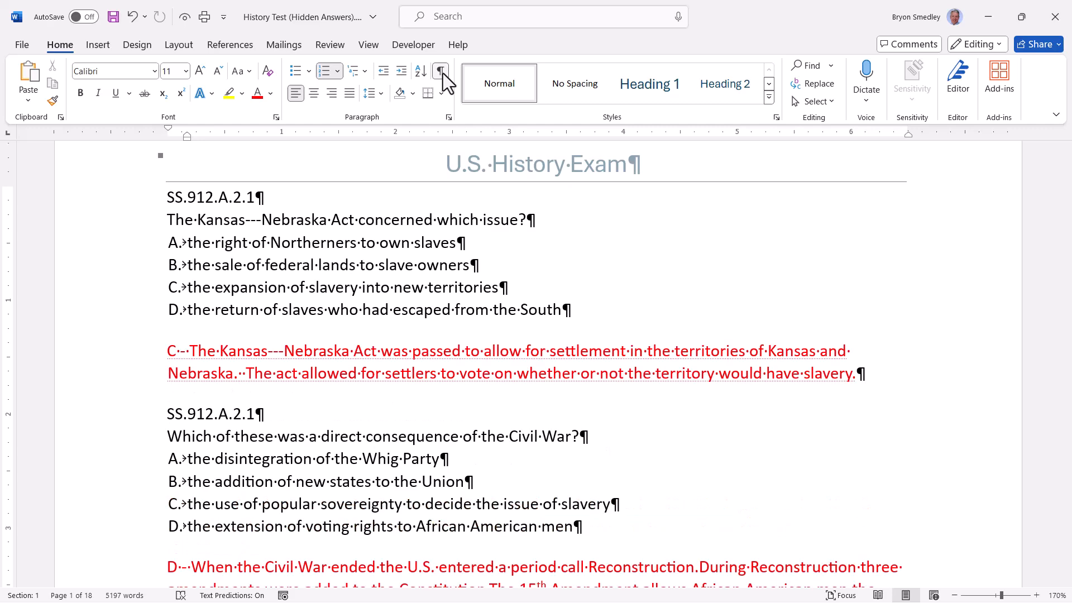
click(445, 81)
- Hide the next red answers (D, A, B) using Ctrl+Shift+H and the Hide/Unhide button
scroll(438, 354, down, 3)
triple_click(438, 354)
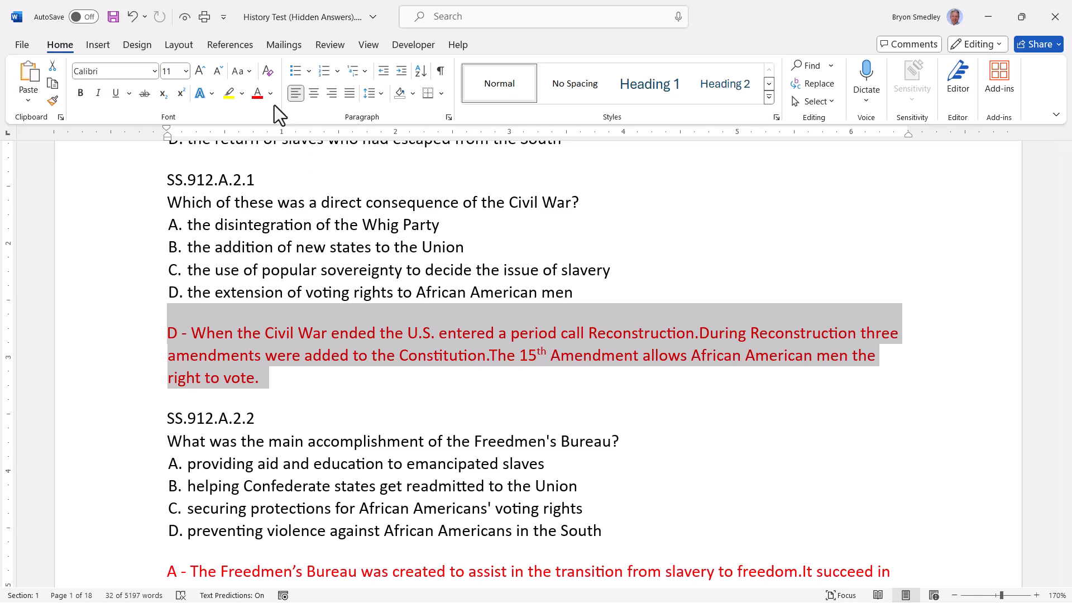
key(ctrl+shift+h)
scroll(321, 251, down, 3)
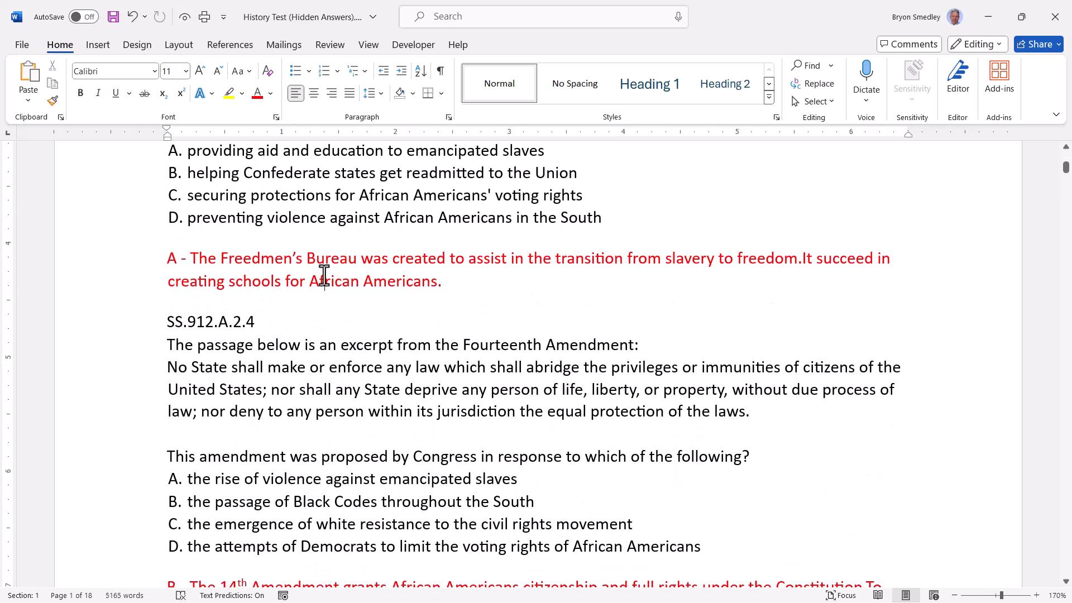
triple_click(325, 276)
key(ctrl+shift+h)
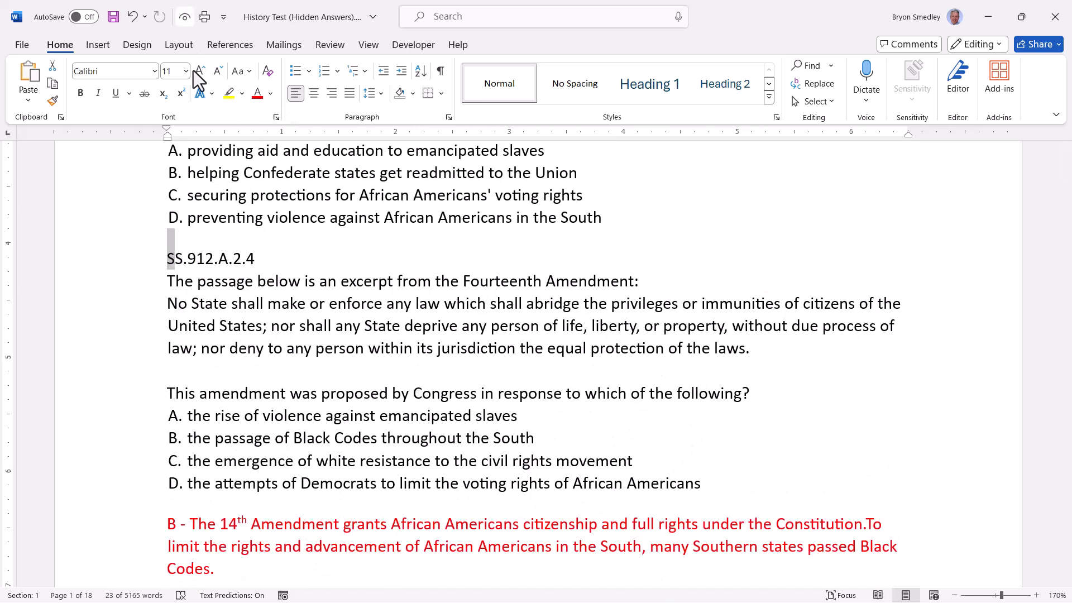
click(321, 222)
scroll(374, 186, down, 3)
triple_click(389, 358)
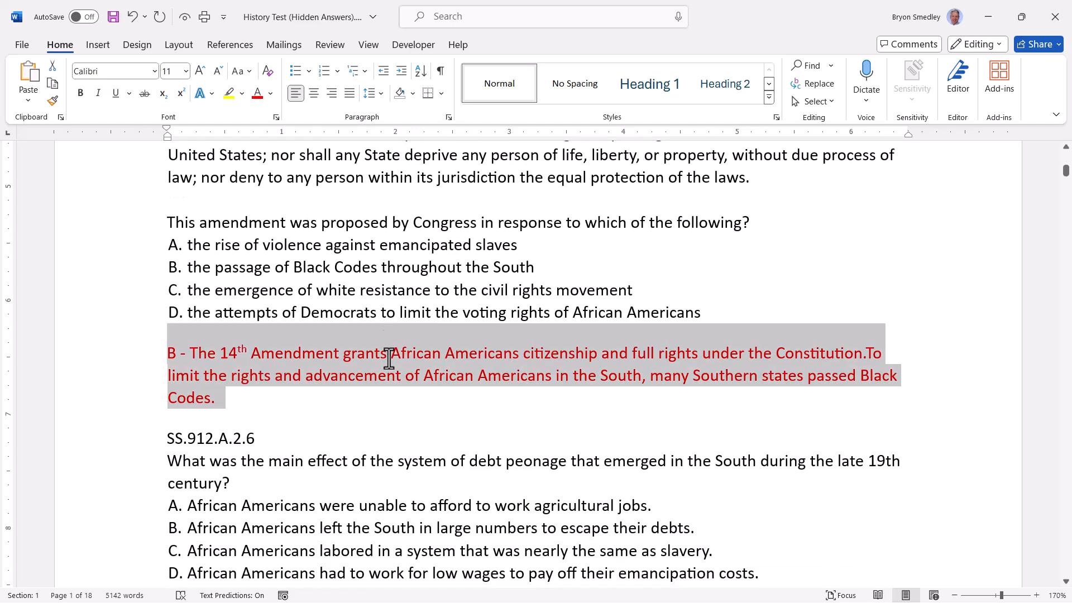
click(184, 17)
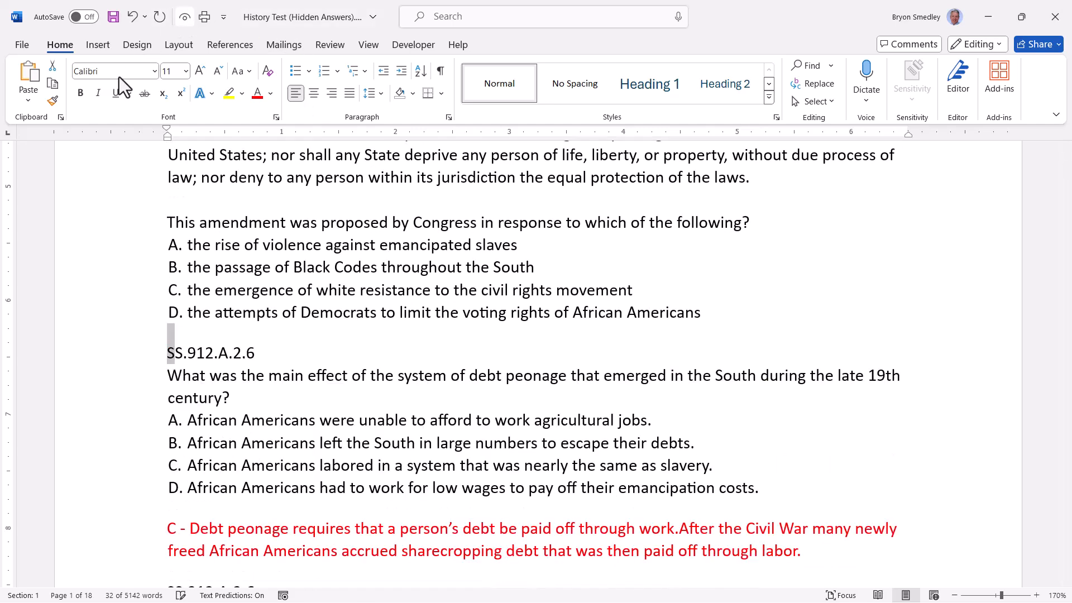
click(18, 46)
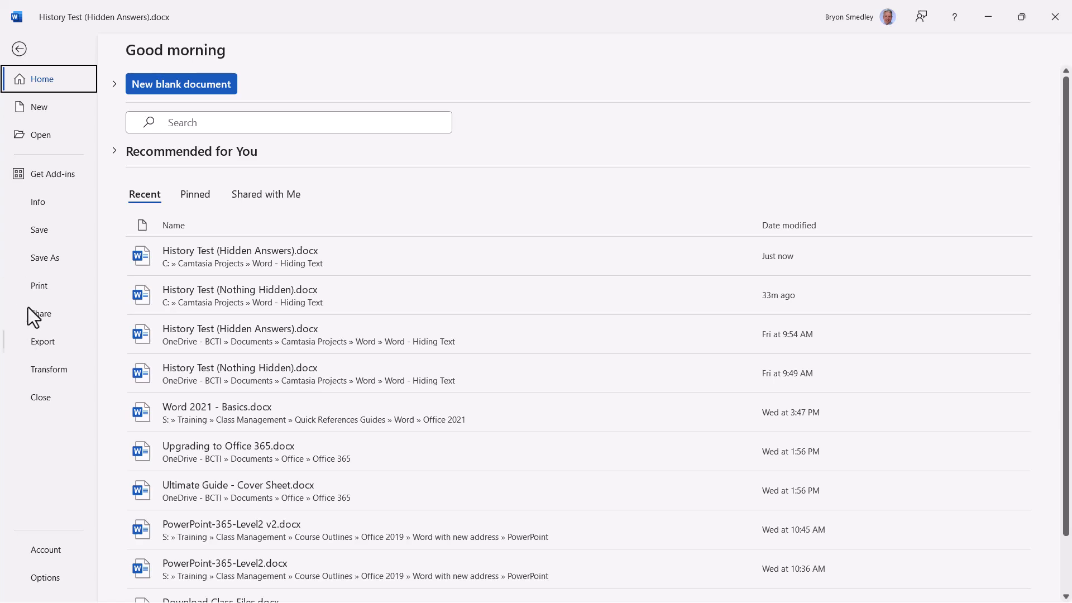
- Preview the exam printout, paging through the first pages, then return to the document
click(33, 286)
click(406, 592)
click(406, 592)
click(406, 591)
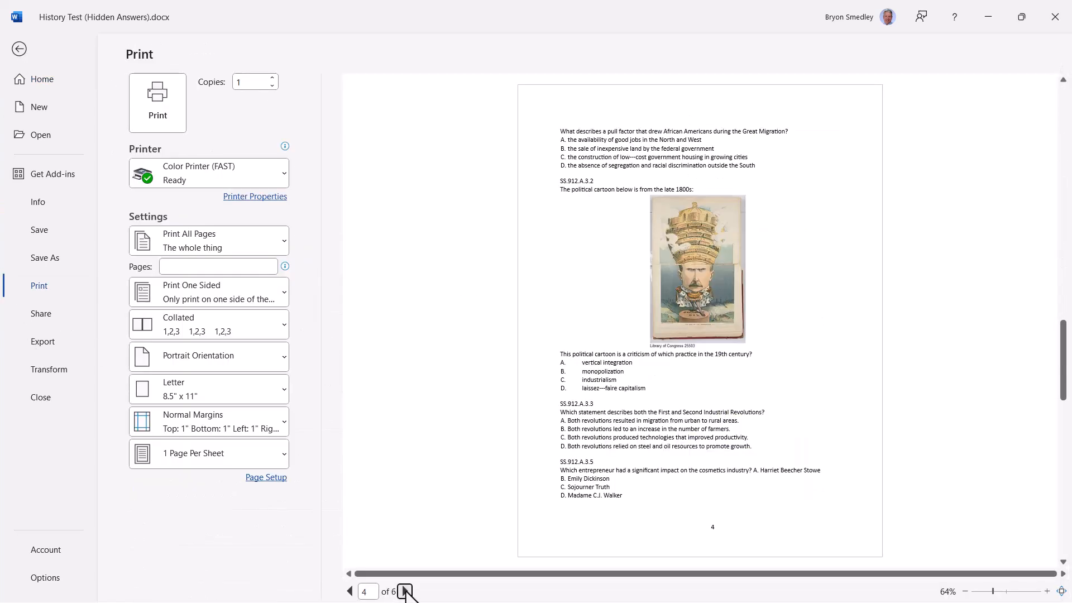
click(24, 51)
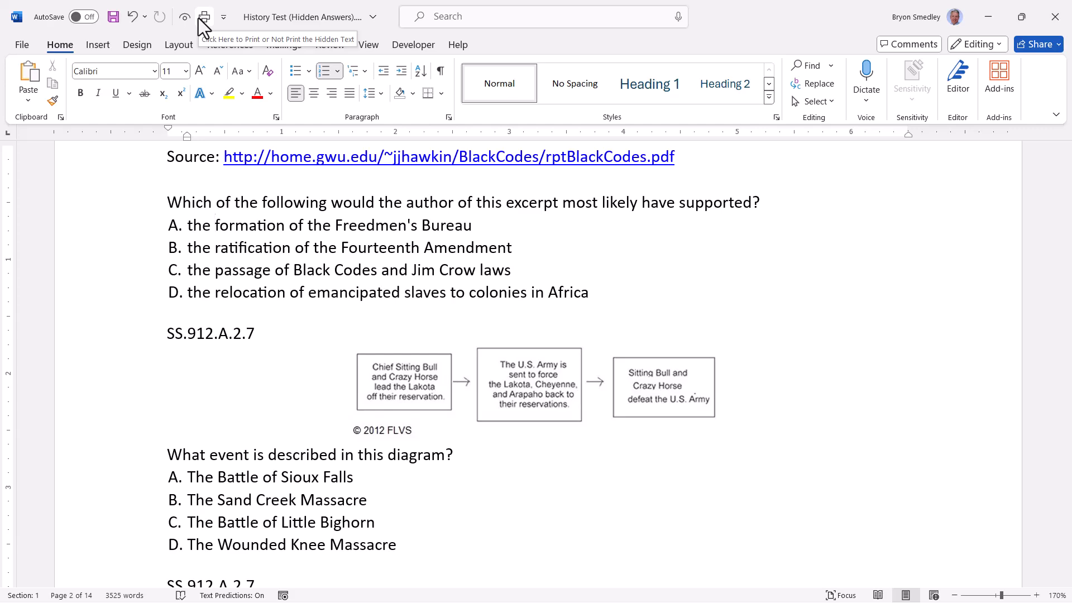
- Preview the printout again to check that the red answers are now printed
click(16, 39)
click(21, 285)
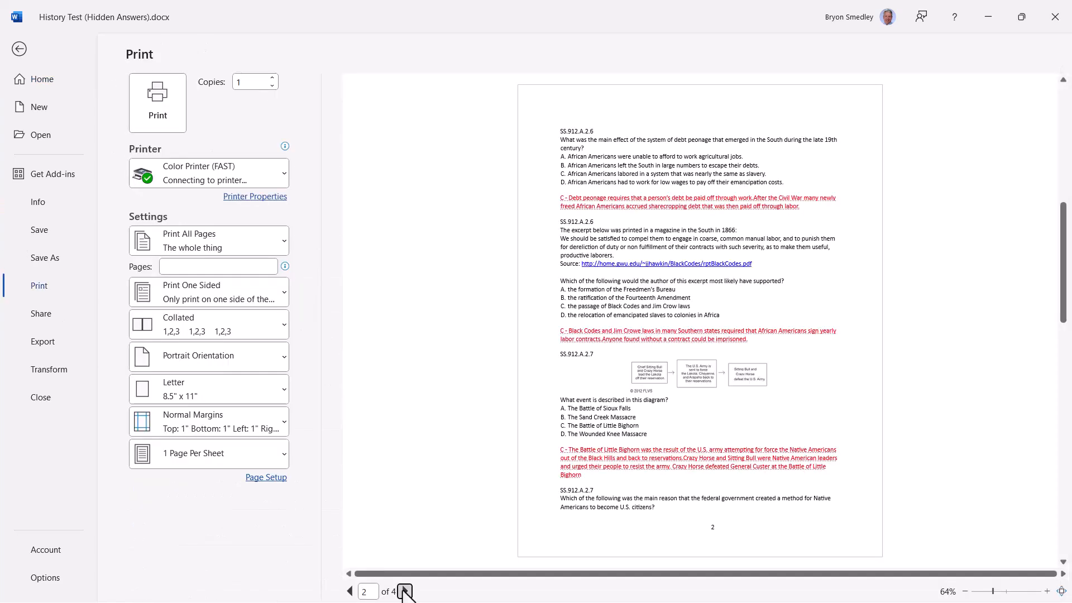
click(405, 591)
click(405, 591)
click(405, 592)
click(405, 592)
click(405, 592)
click(404, 591)
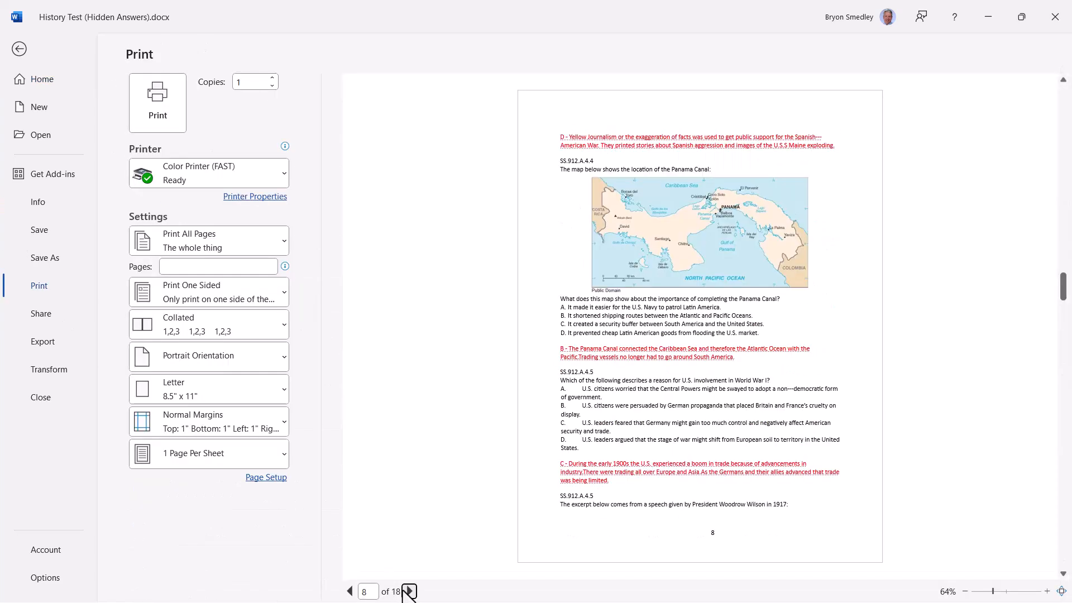
click(19, 50)
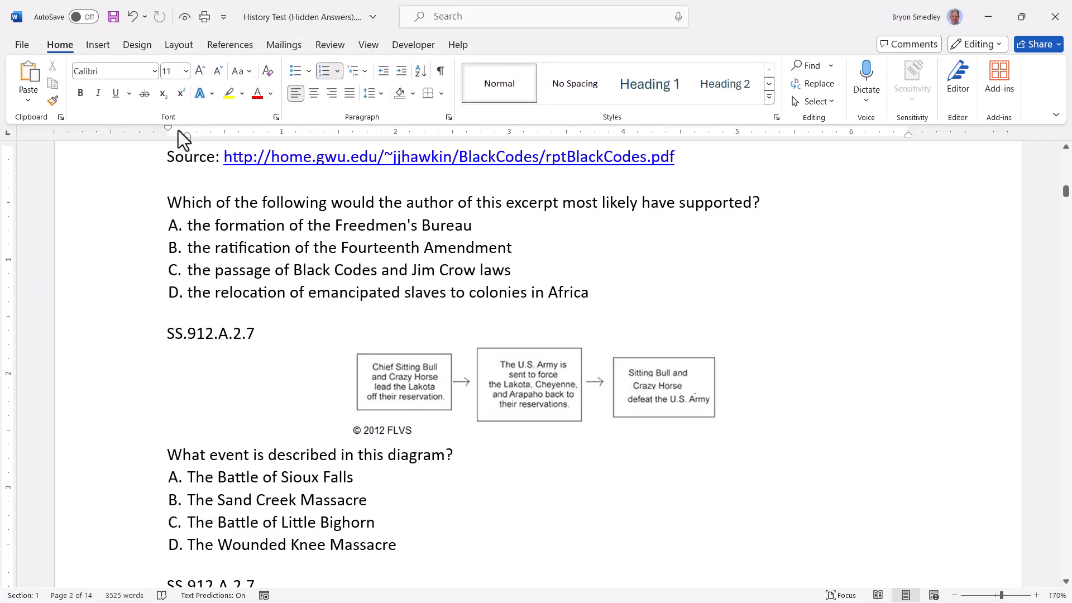
- Preview once more to confirm the answers are omitted, then return to the 14-page exam
click(22, 45)
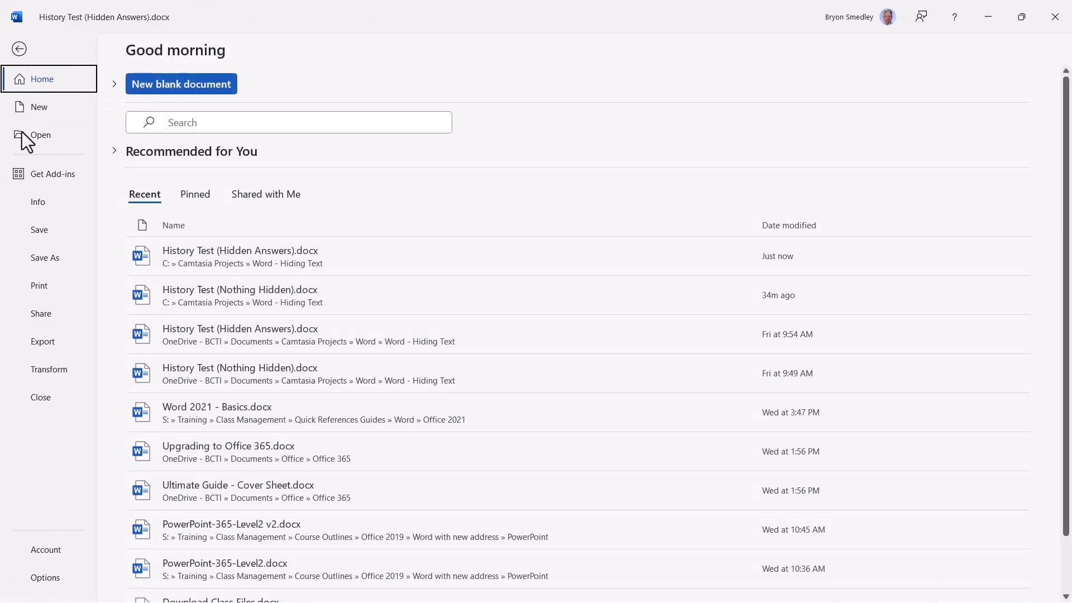
click(33, 281)
click(350, 591)
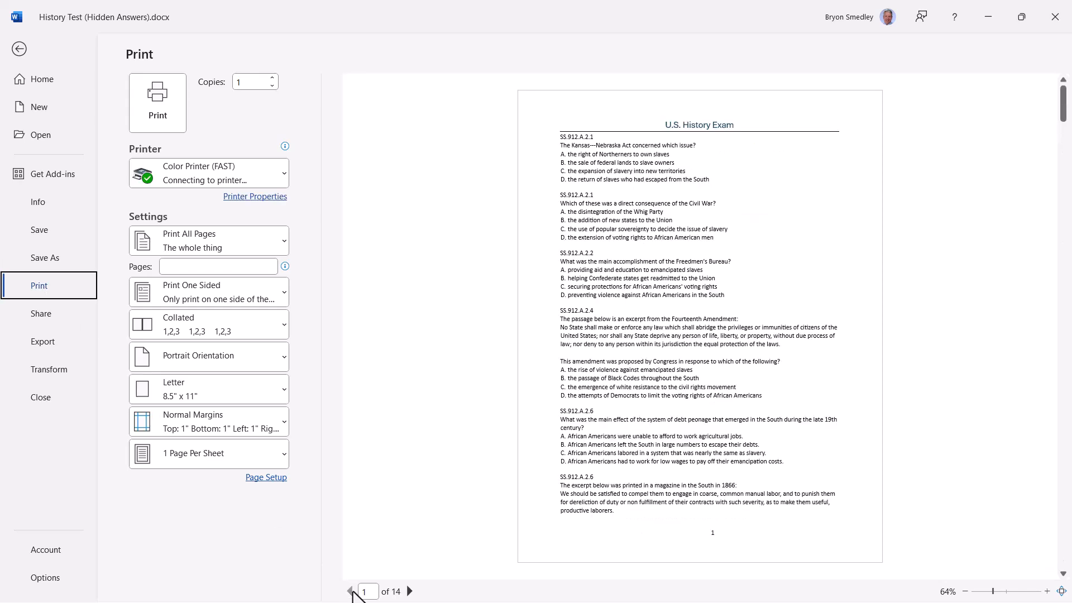
click(410, 591)
click(410, 591)
click(410, 591)
click(410, 591)
click(409, 592)
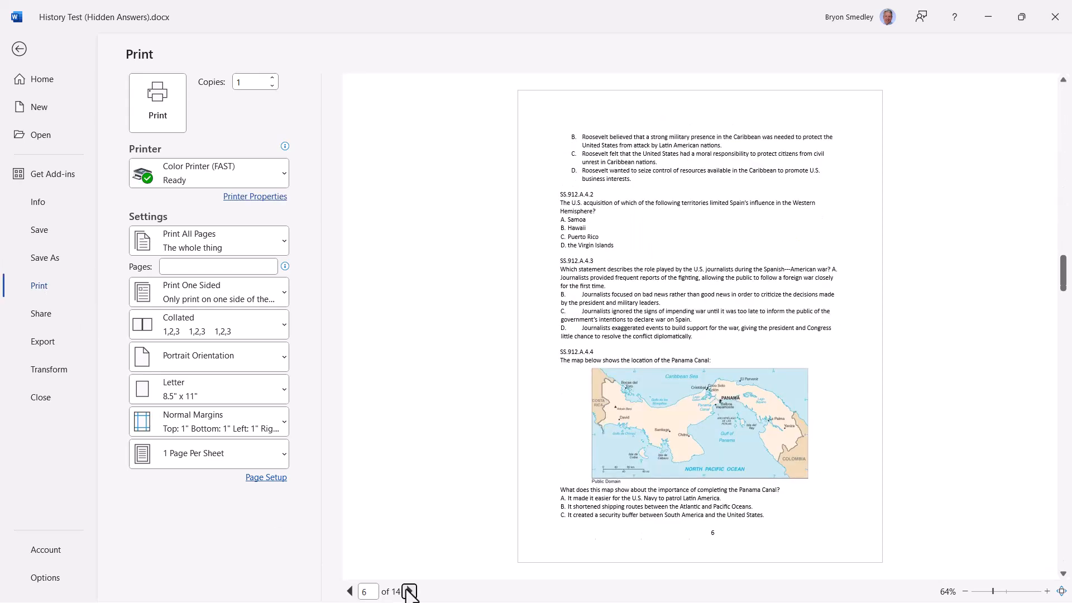
key(Escape)
scroll(613, 416, up, 15)
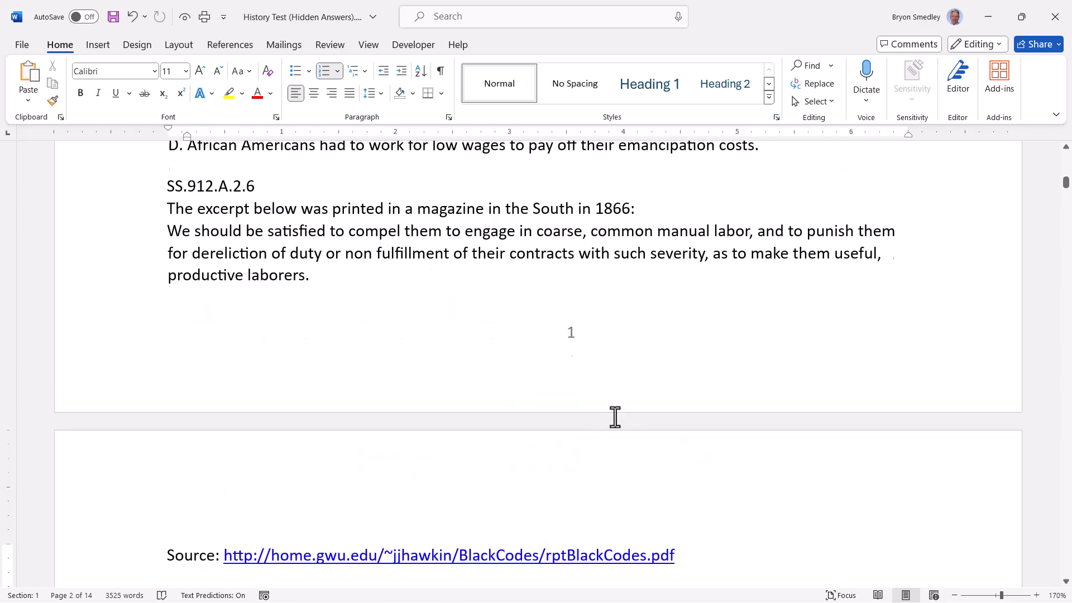
scroll(613, 416, up, 6)
scroll(613, 414, down, 4)
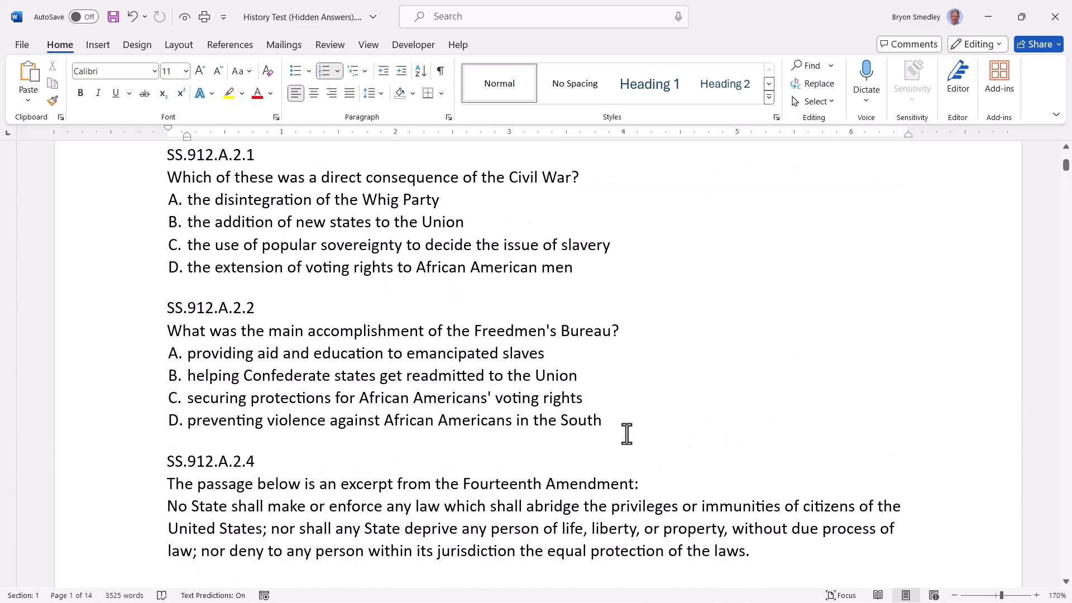